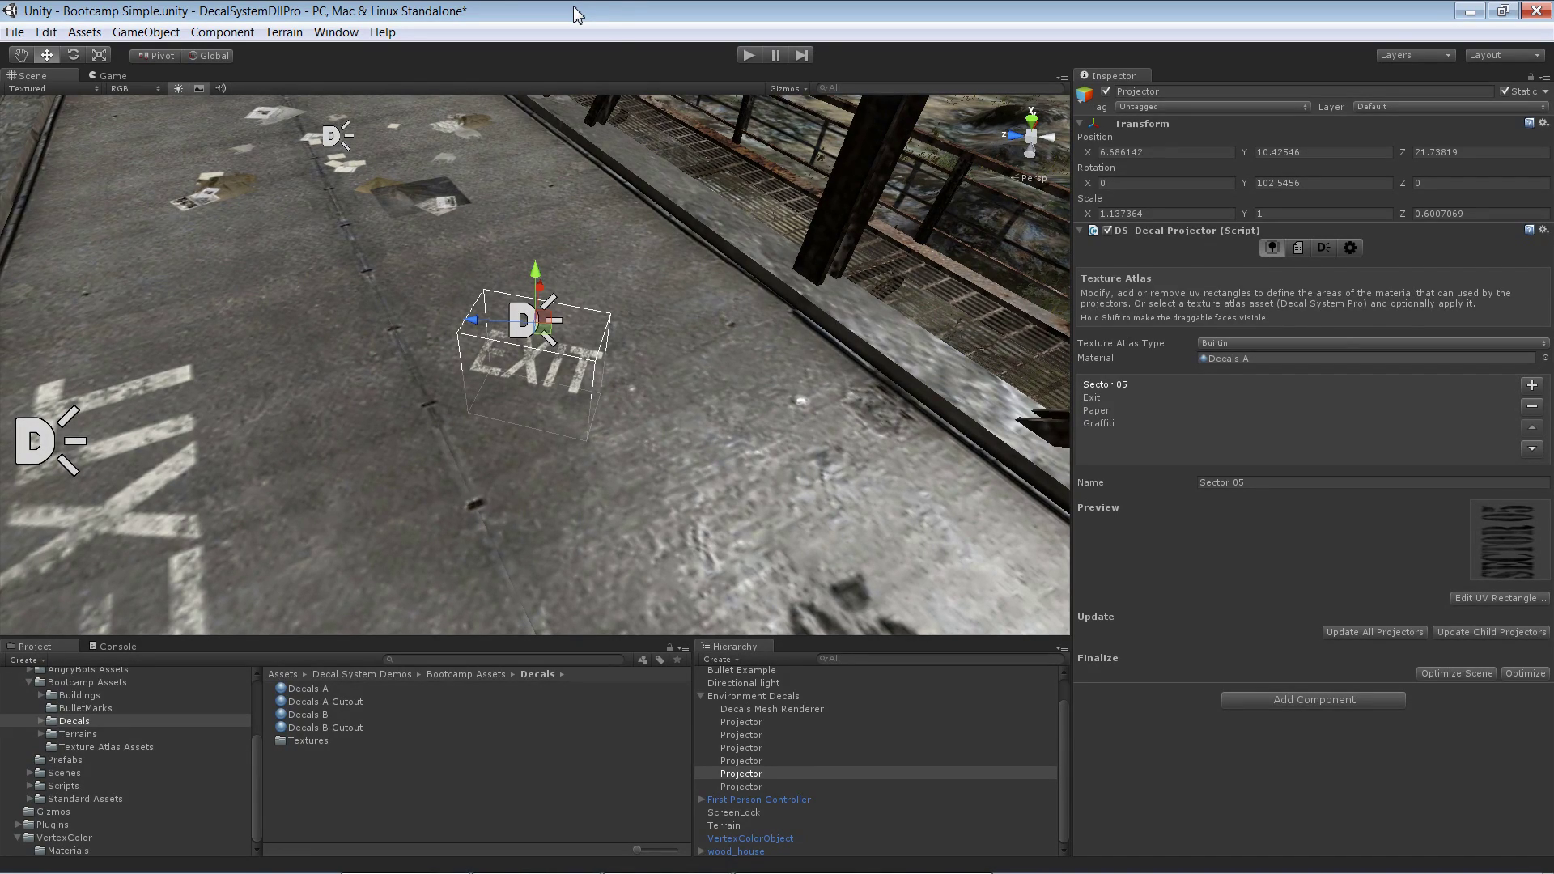
Step: Locate the projector's Decals A material and show its Transparent Diffuse Colored shader settings and atlas preview
click(1234, 358)
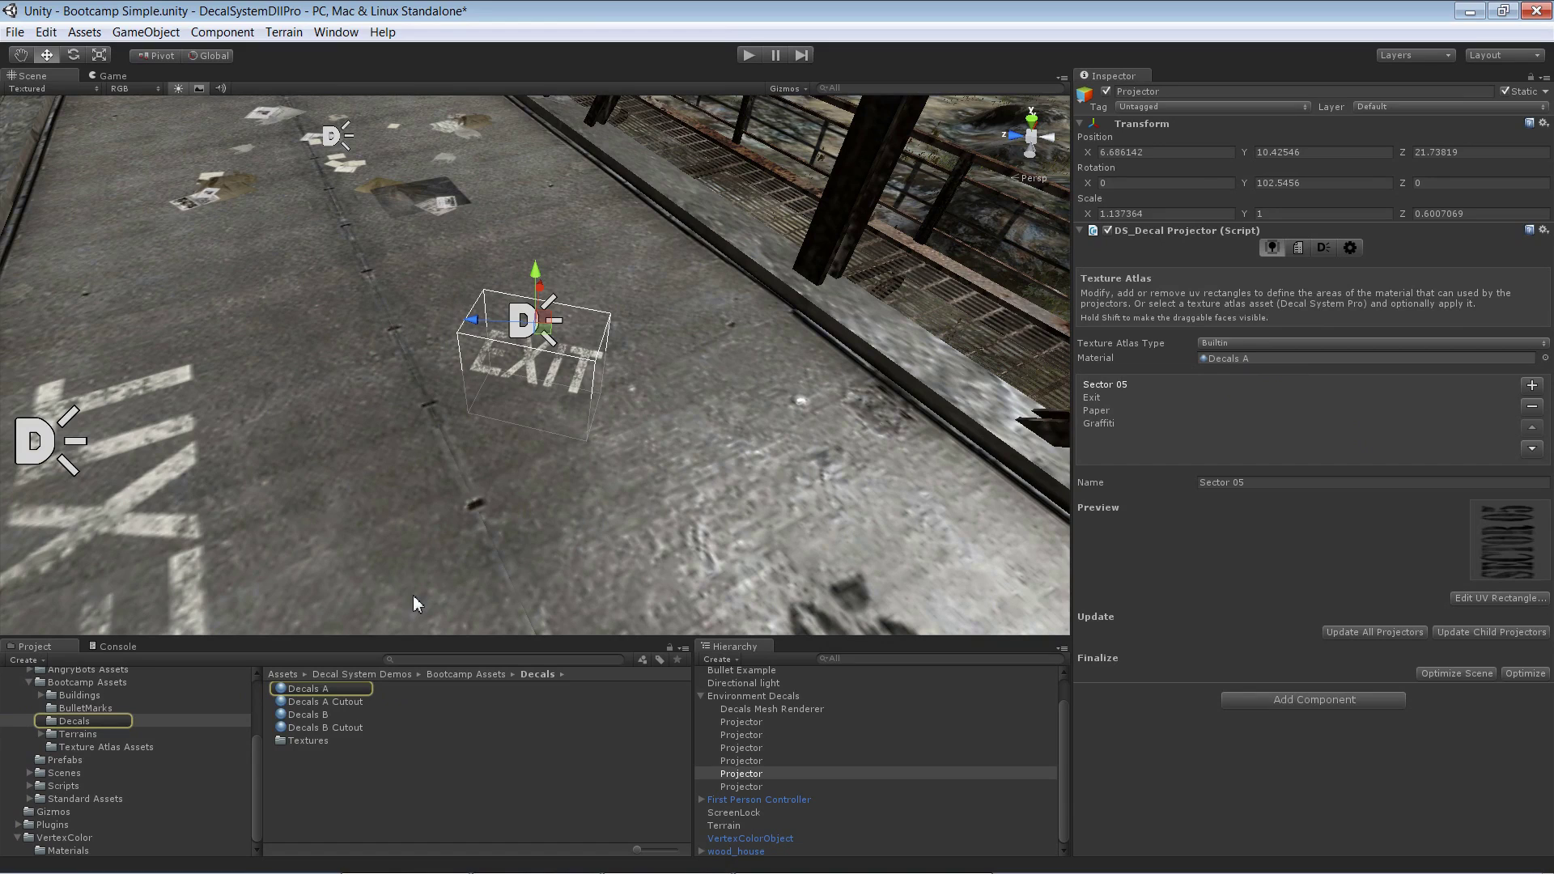
click(311, 688)
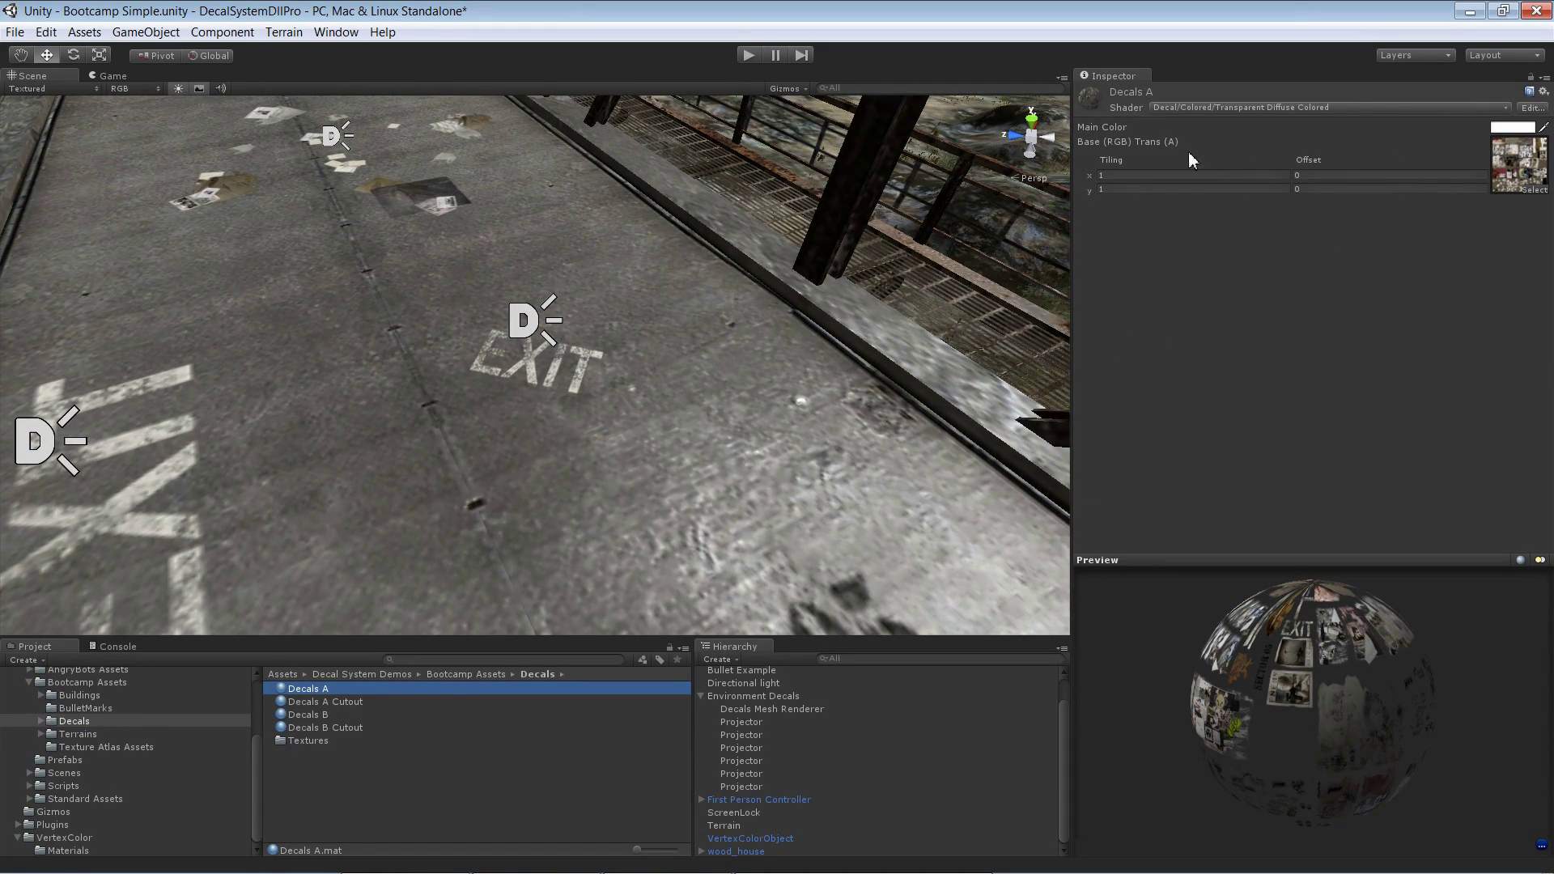
click(1174, 109)
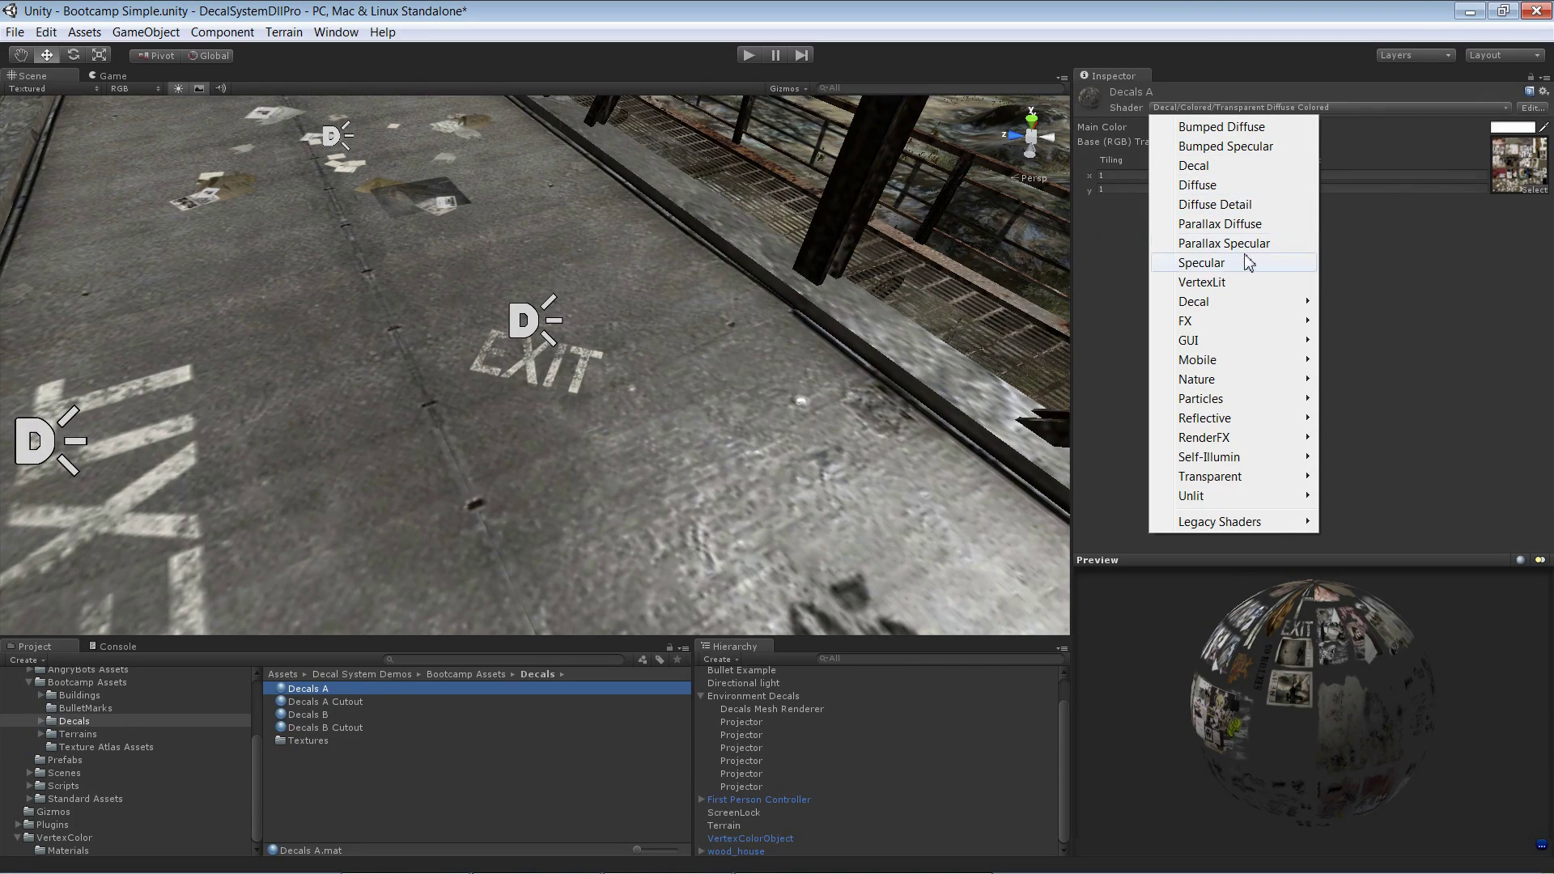
mouse_move(1249, 306)
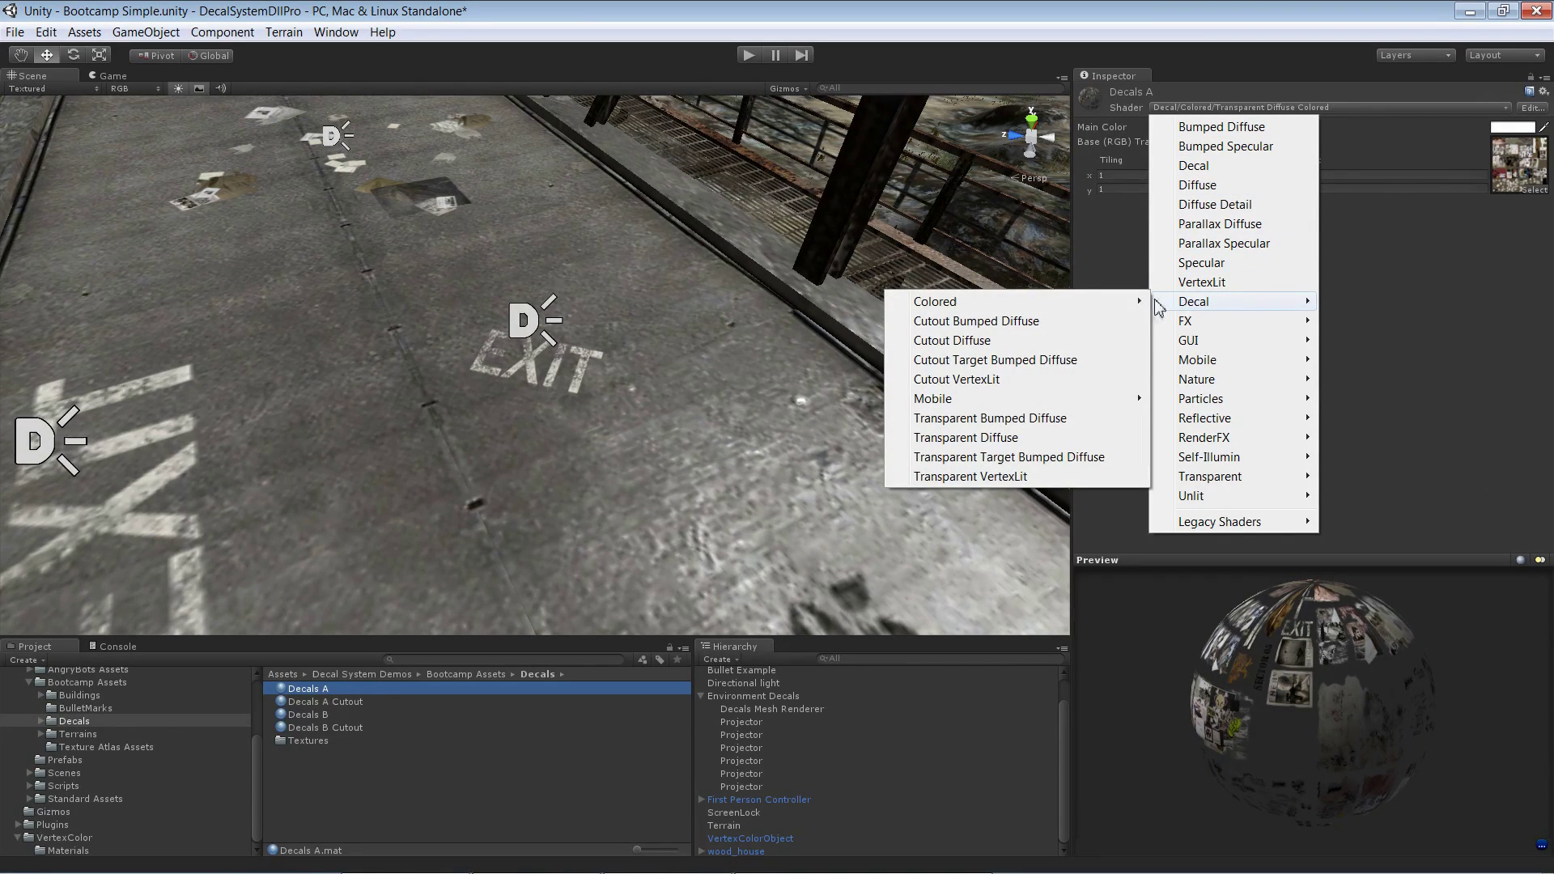
mouse_move(1134, 301)
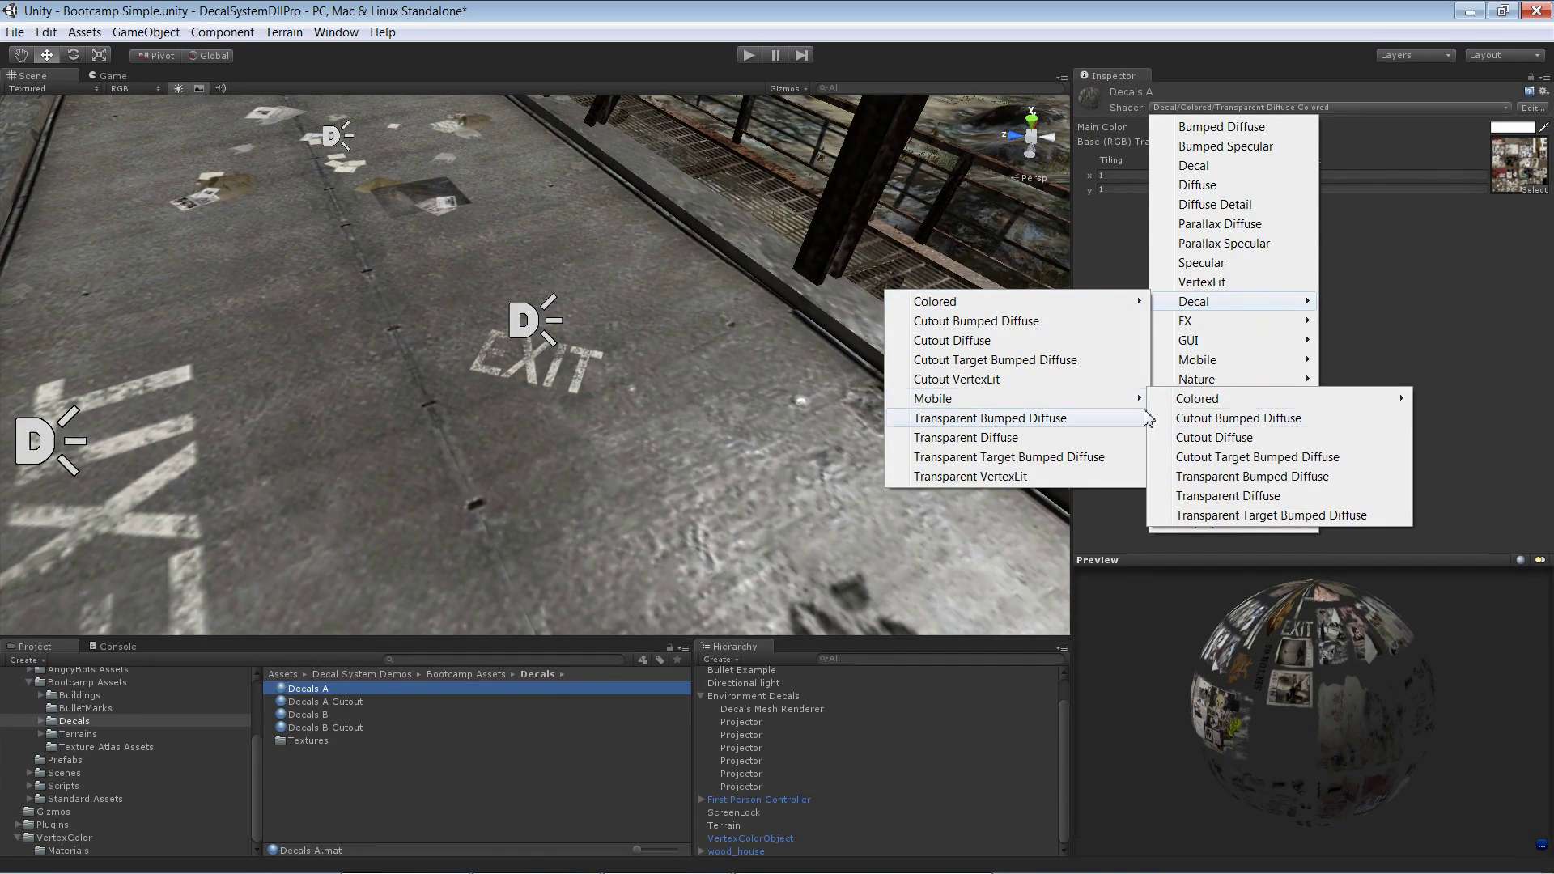
mouse_move(1156, 400)
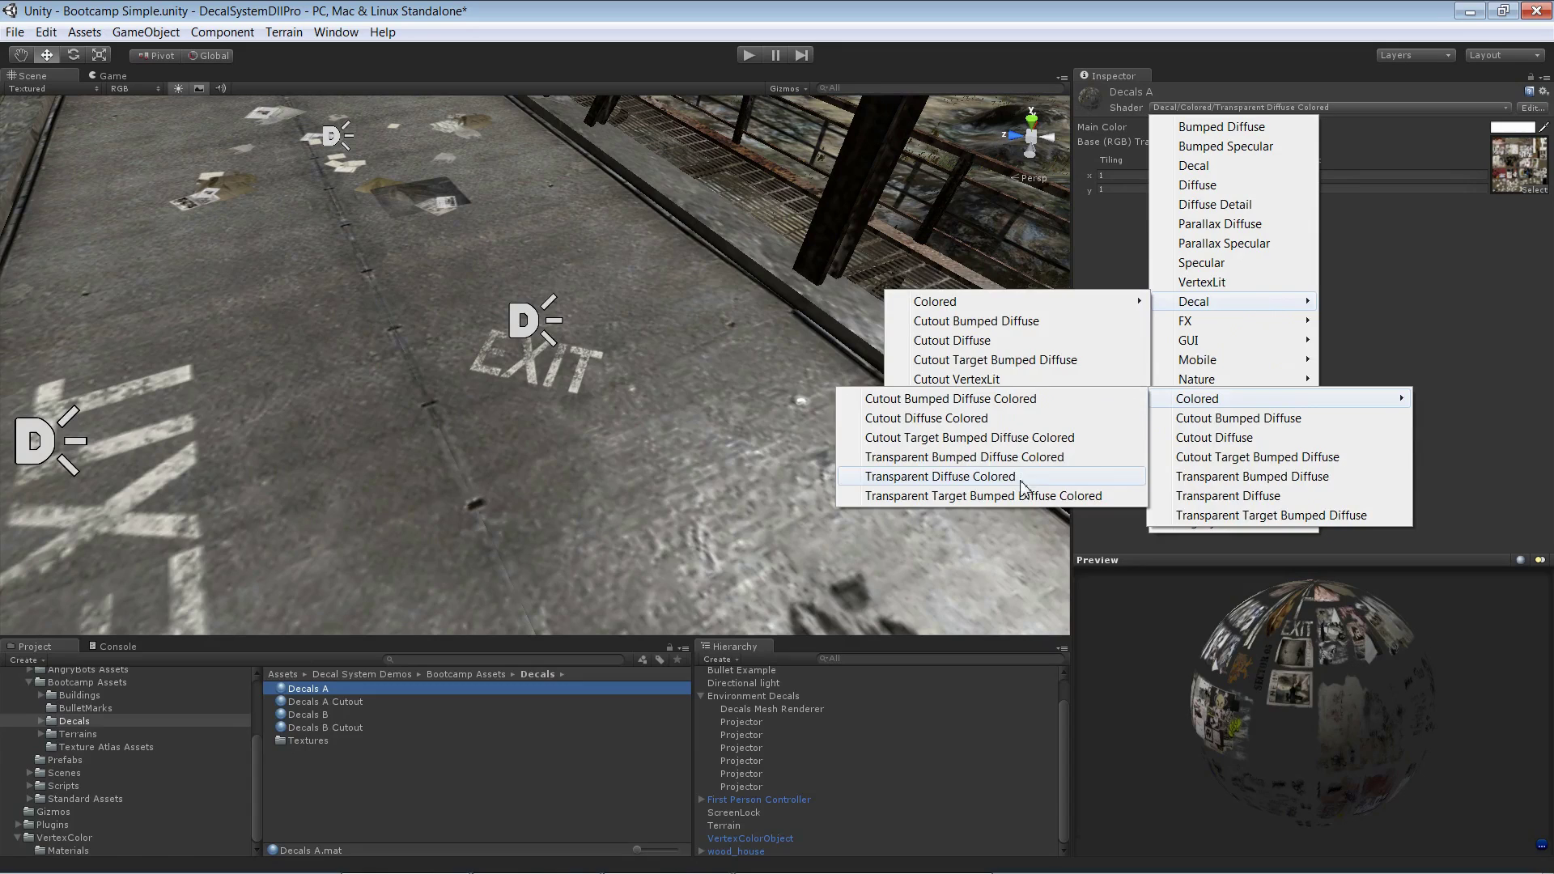
click(735, 27)
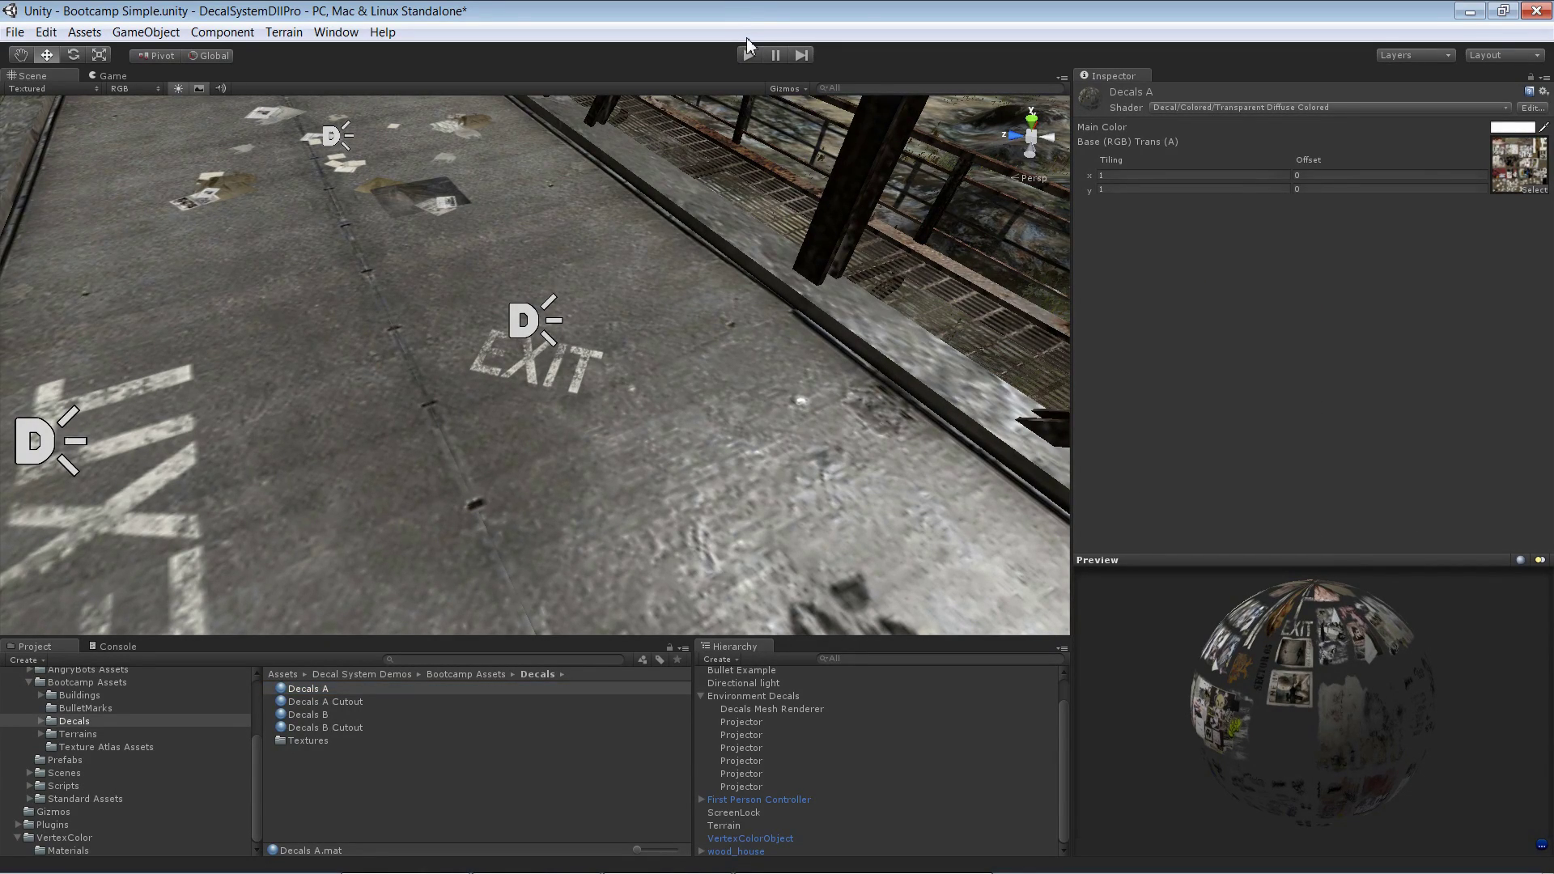
Step: Select the EXIT projector and enable Use Vertex Colors on its Decals tab
click(530, 320)
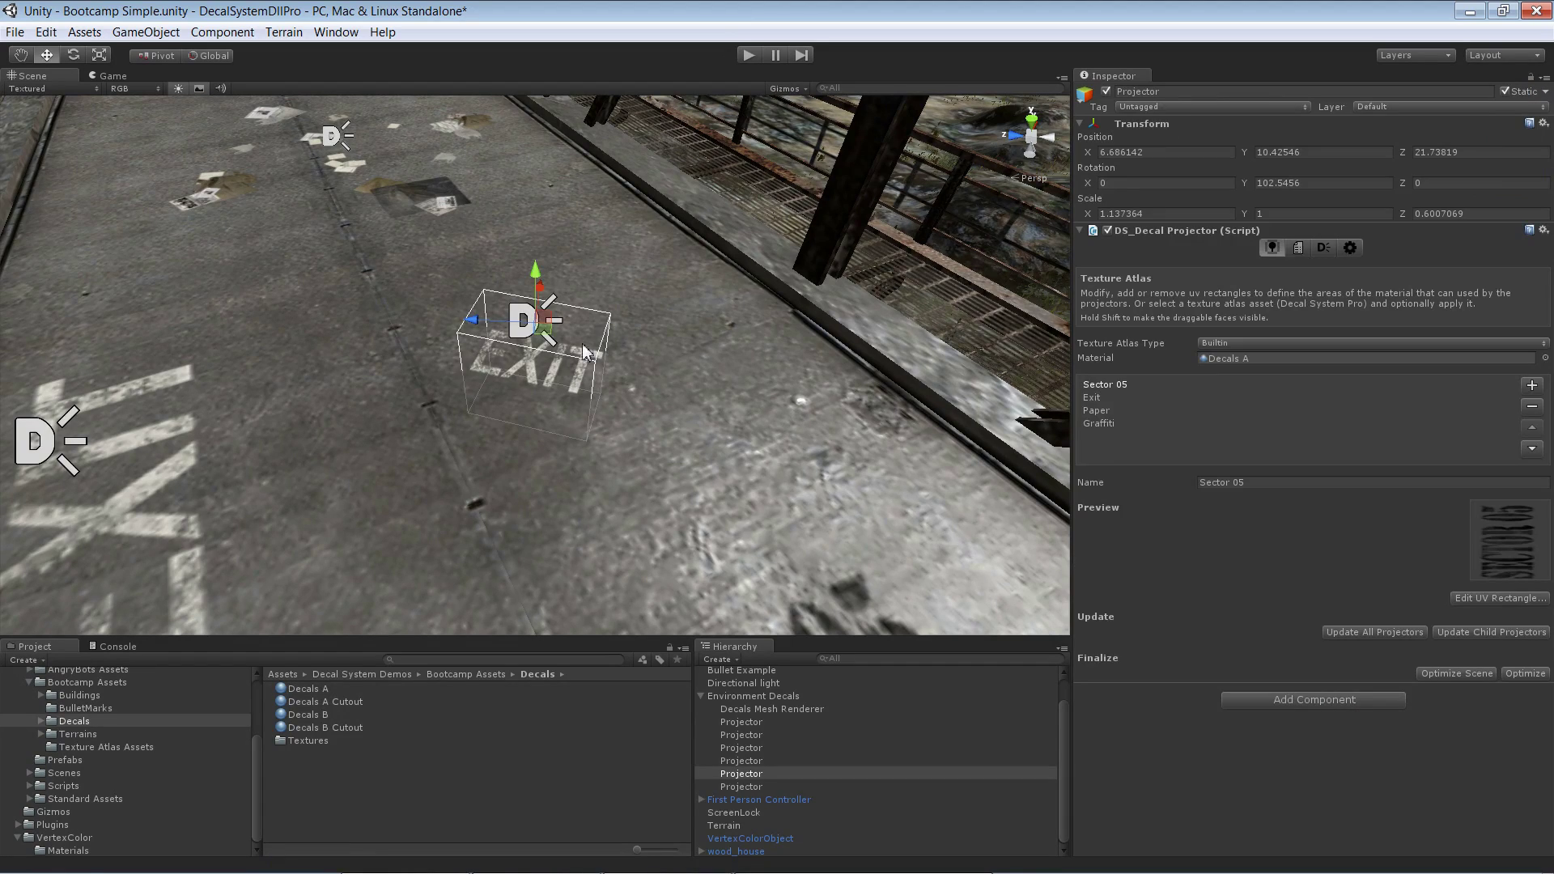
alt+drag(531, 324, 512, 417)
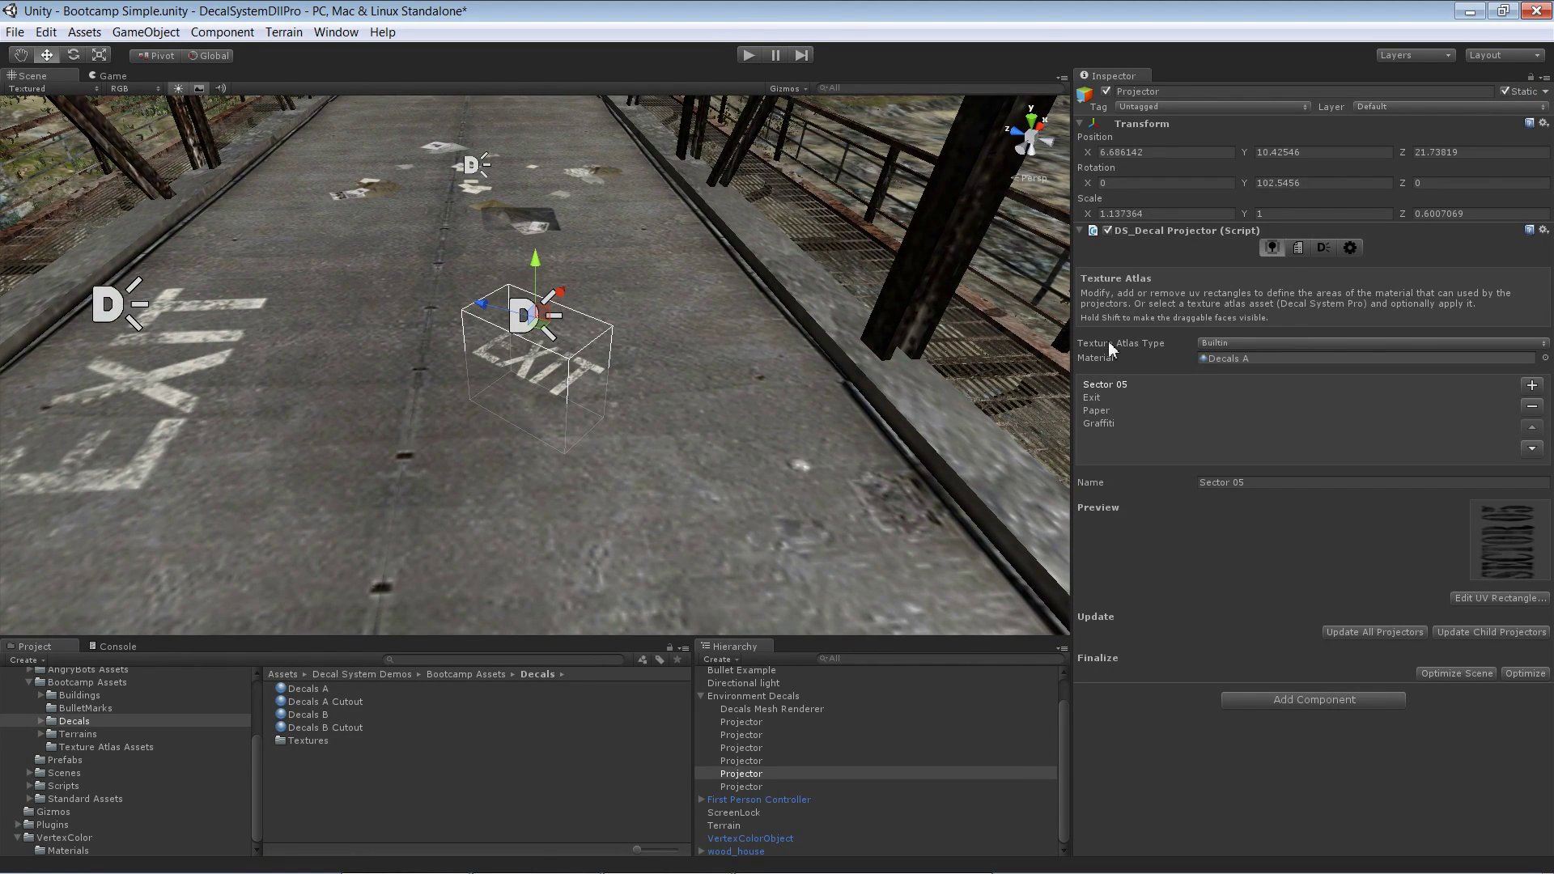
click(1299, 250)
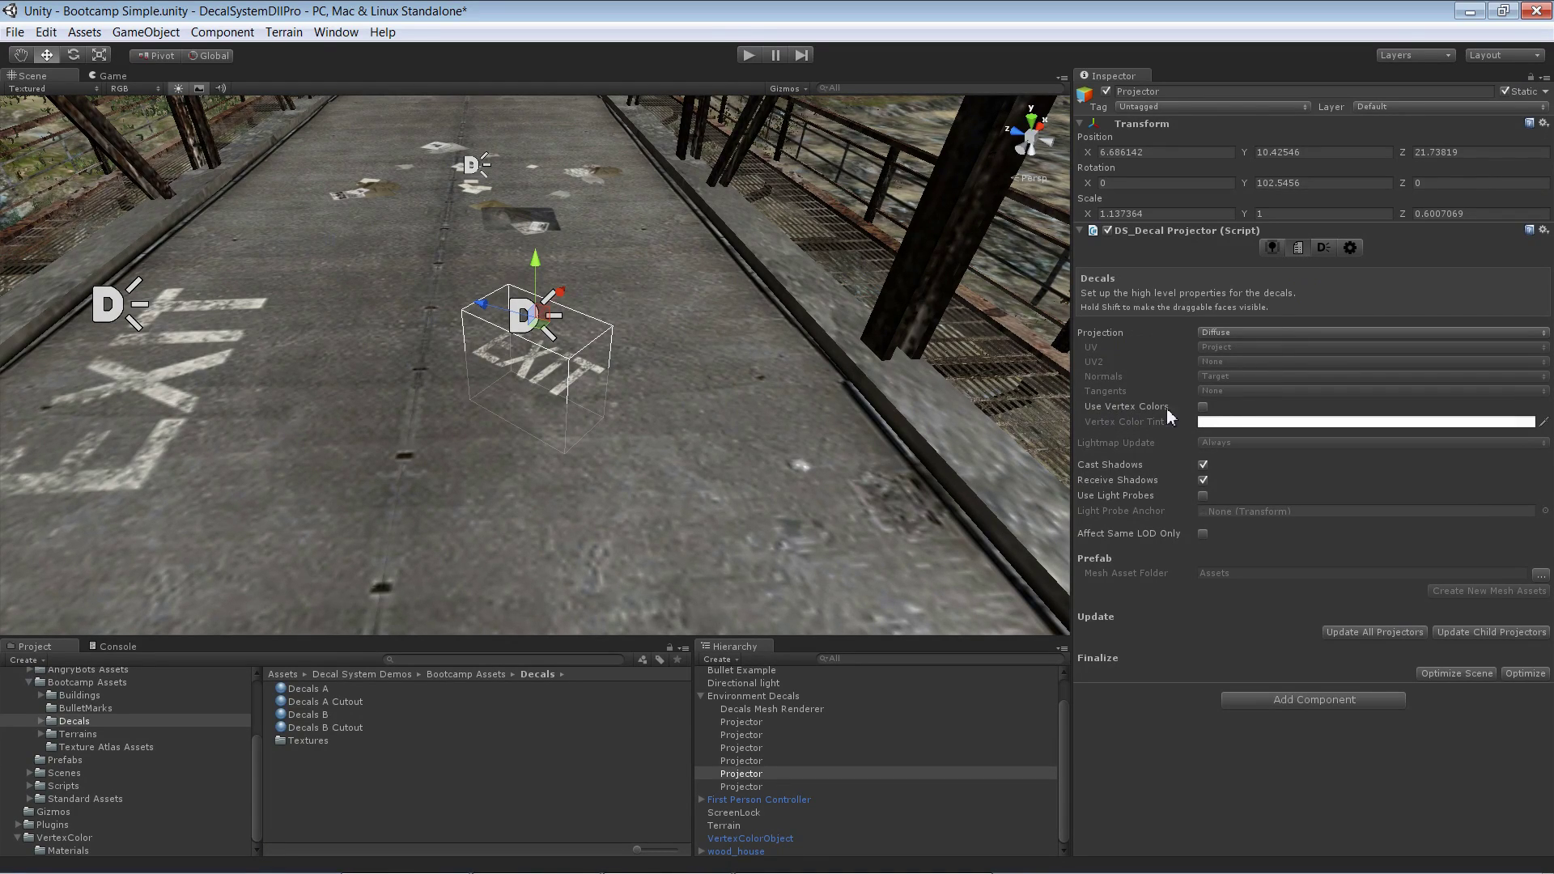
click(1204, 407)
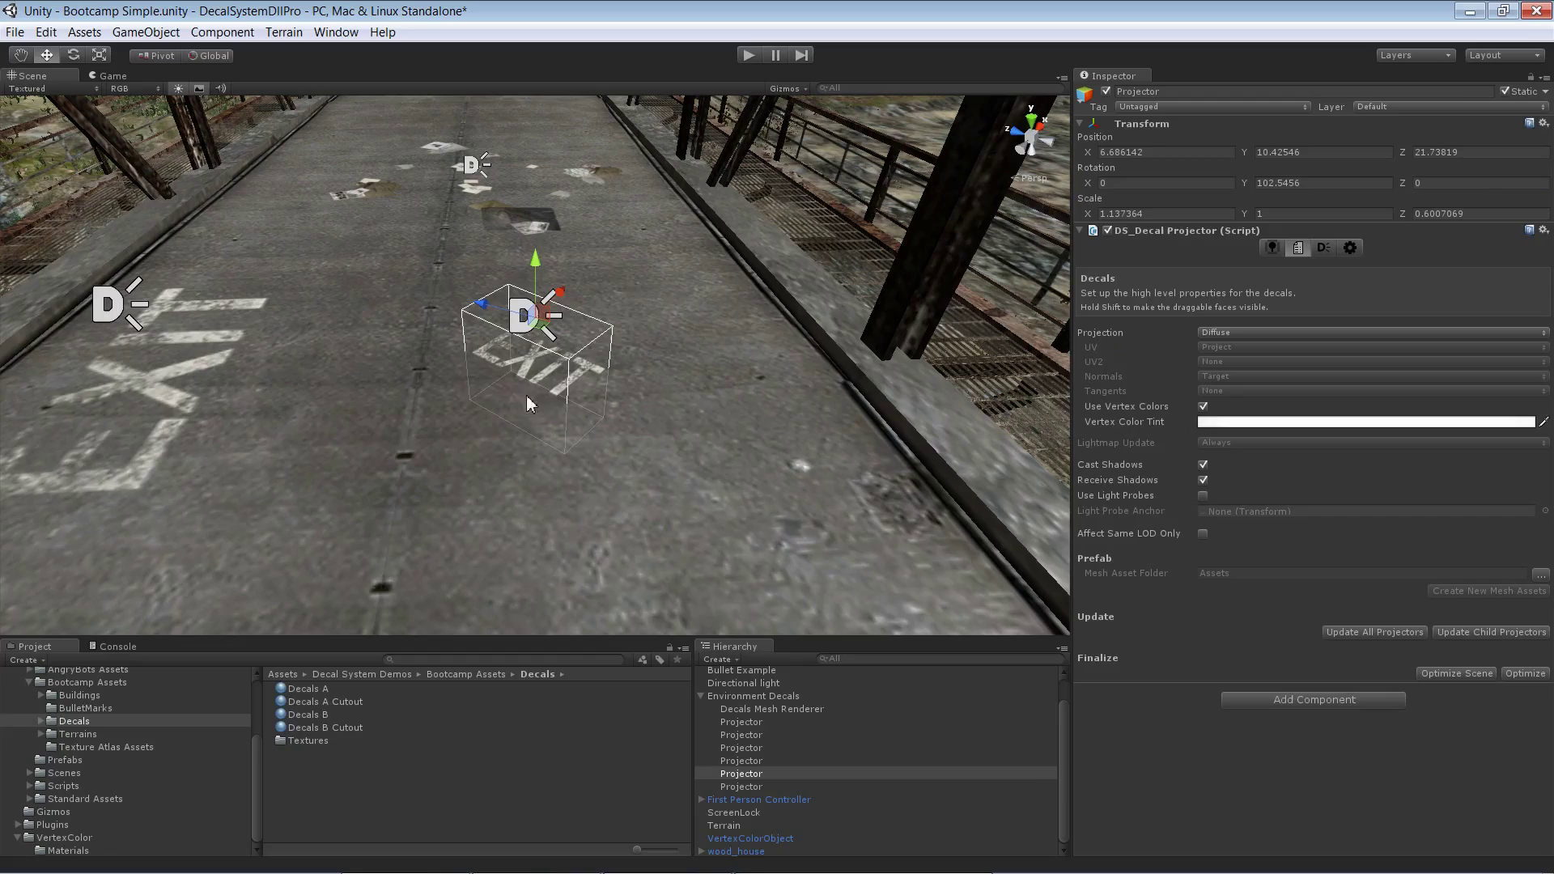
alt+drag(566, 448, 577, 162)
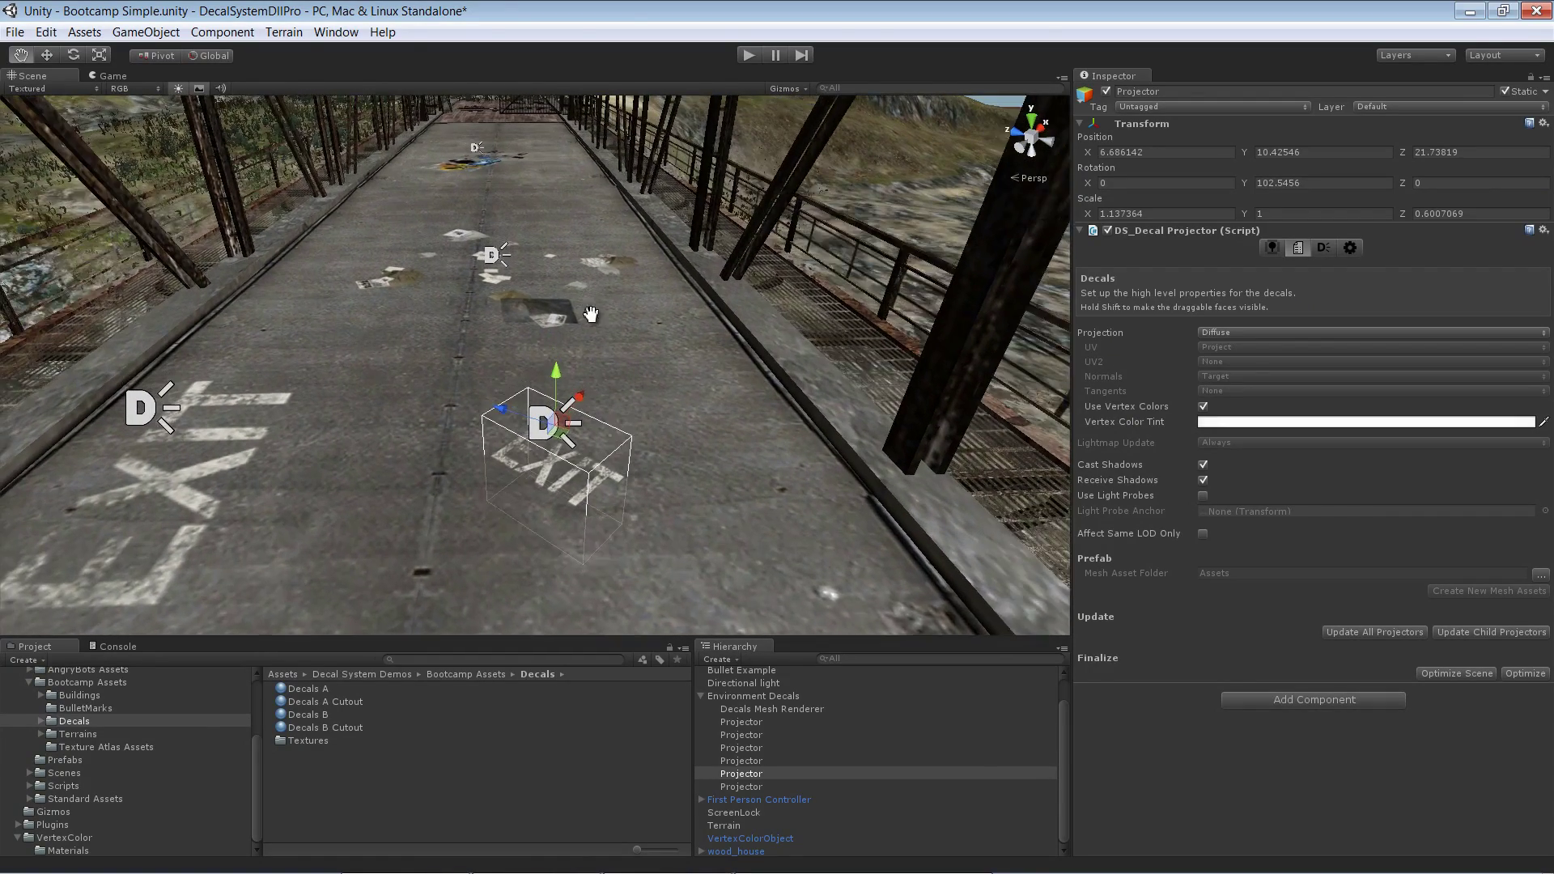
Step: Adjust the Vertex Color Tint toward dark red and lower its alpha
click(1325, 426)
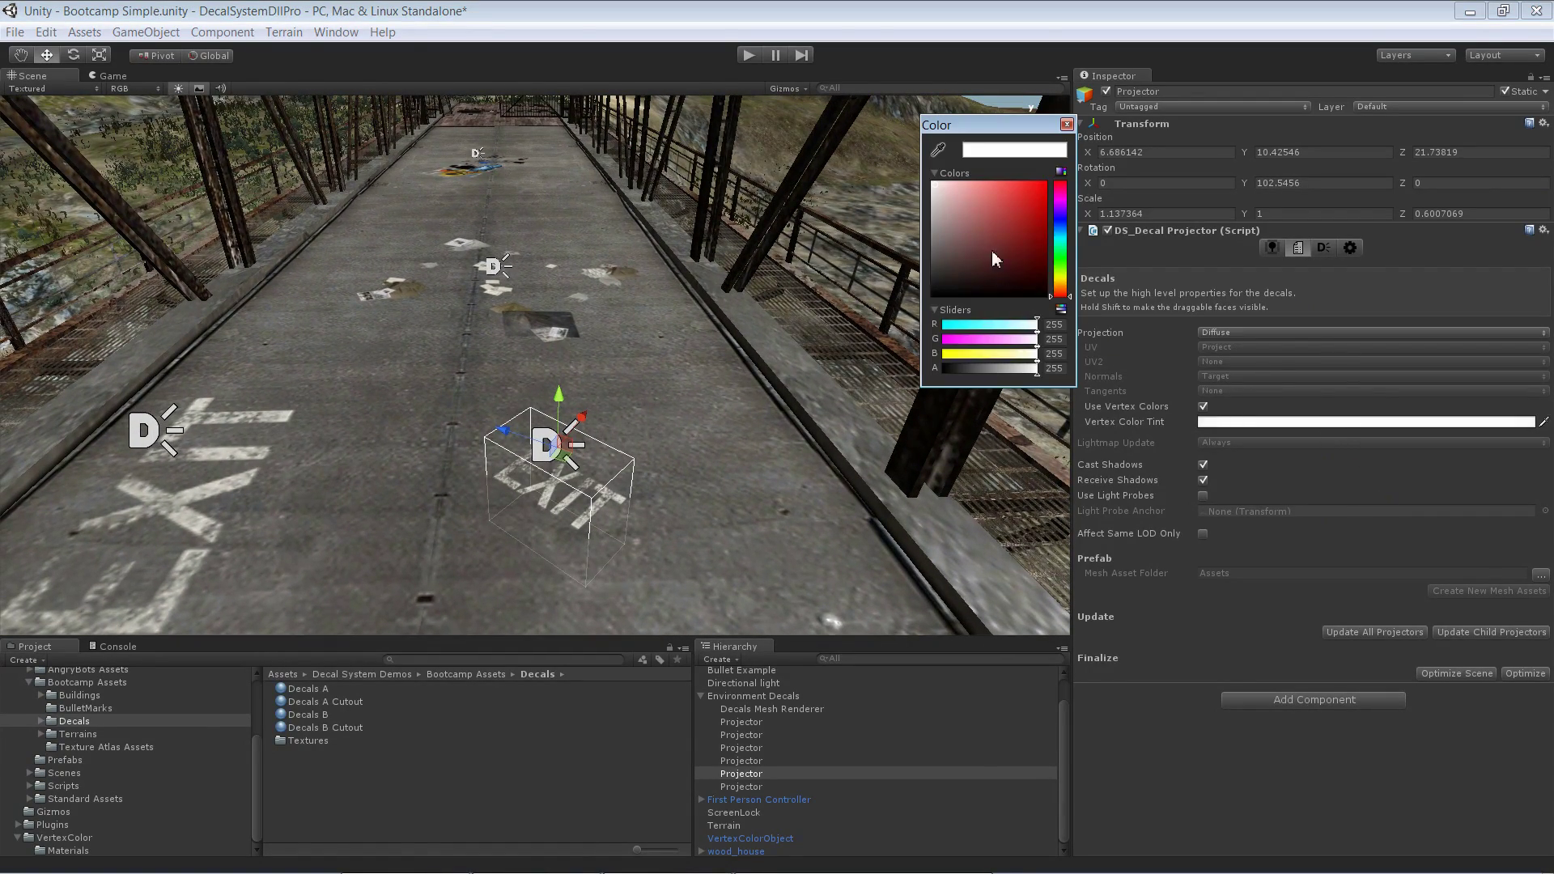
drag(965, 196, 921, 179)
mouse_move(1037, 368)
mouse_down()
mouse_move(969, 370)
mouse_move(1035, 372)
mouse_up()
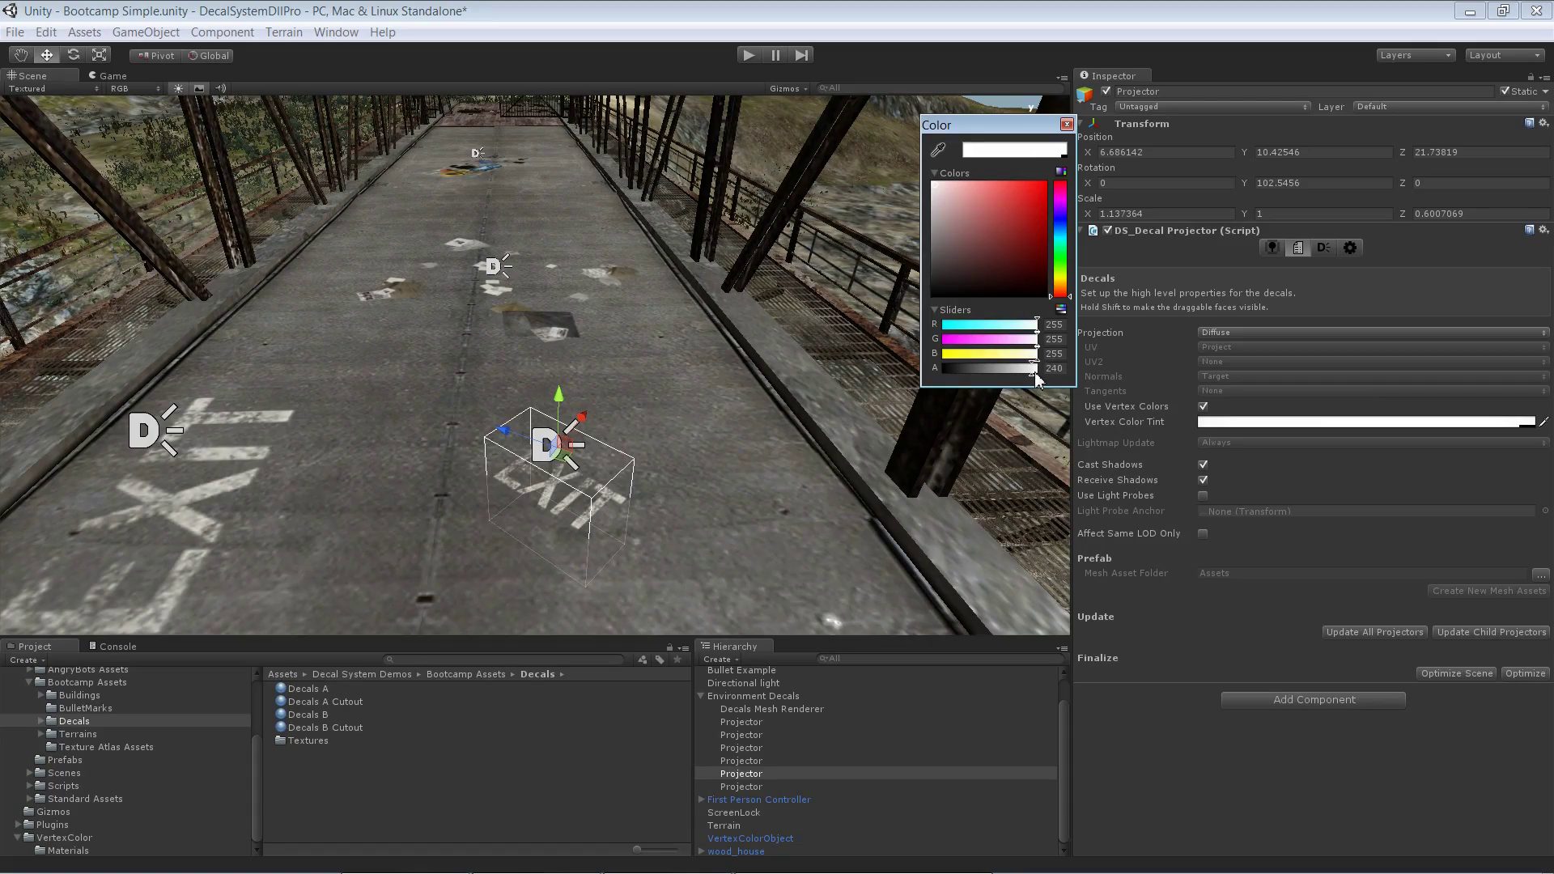
click(1067, 124)
alt+drag(469, 349, 782, 468)
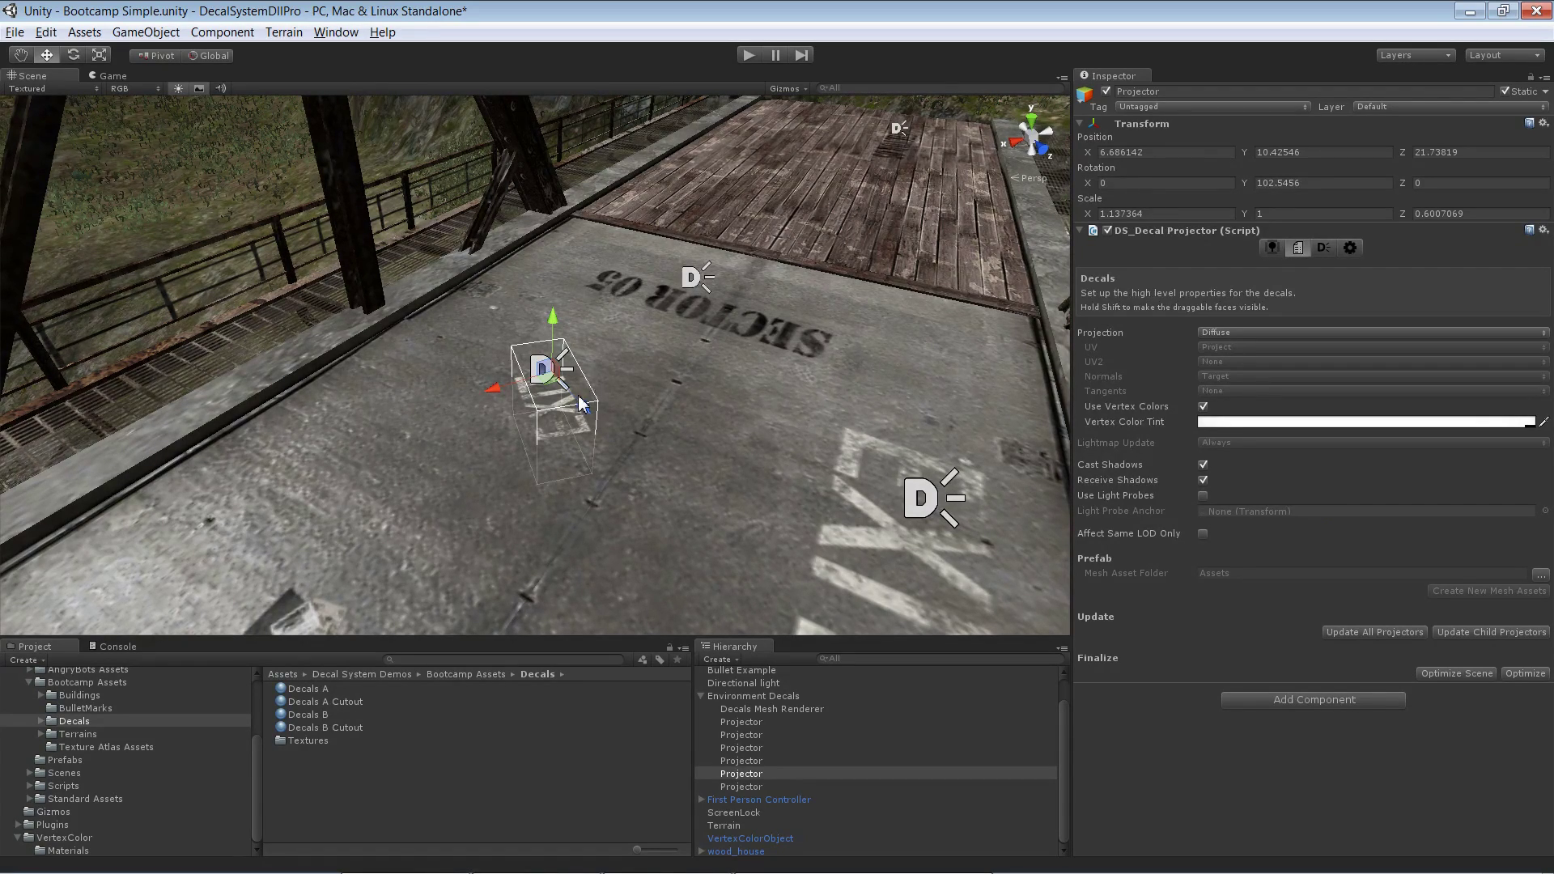
Step: On the Decal Projectors tab, set the EXIT projector's vertex colour to dark red
click(1322, 250)
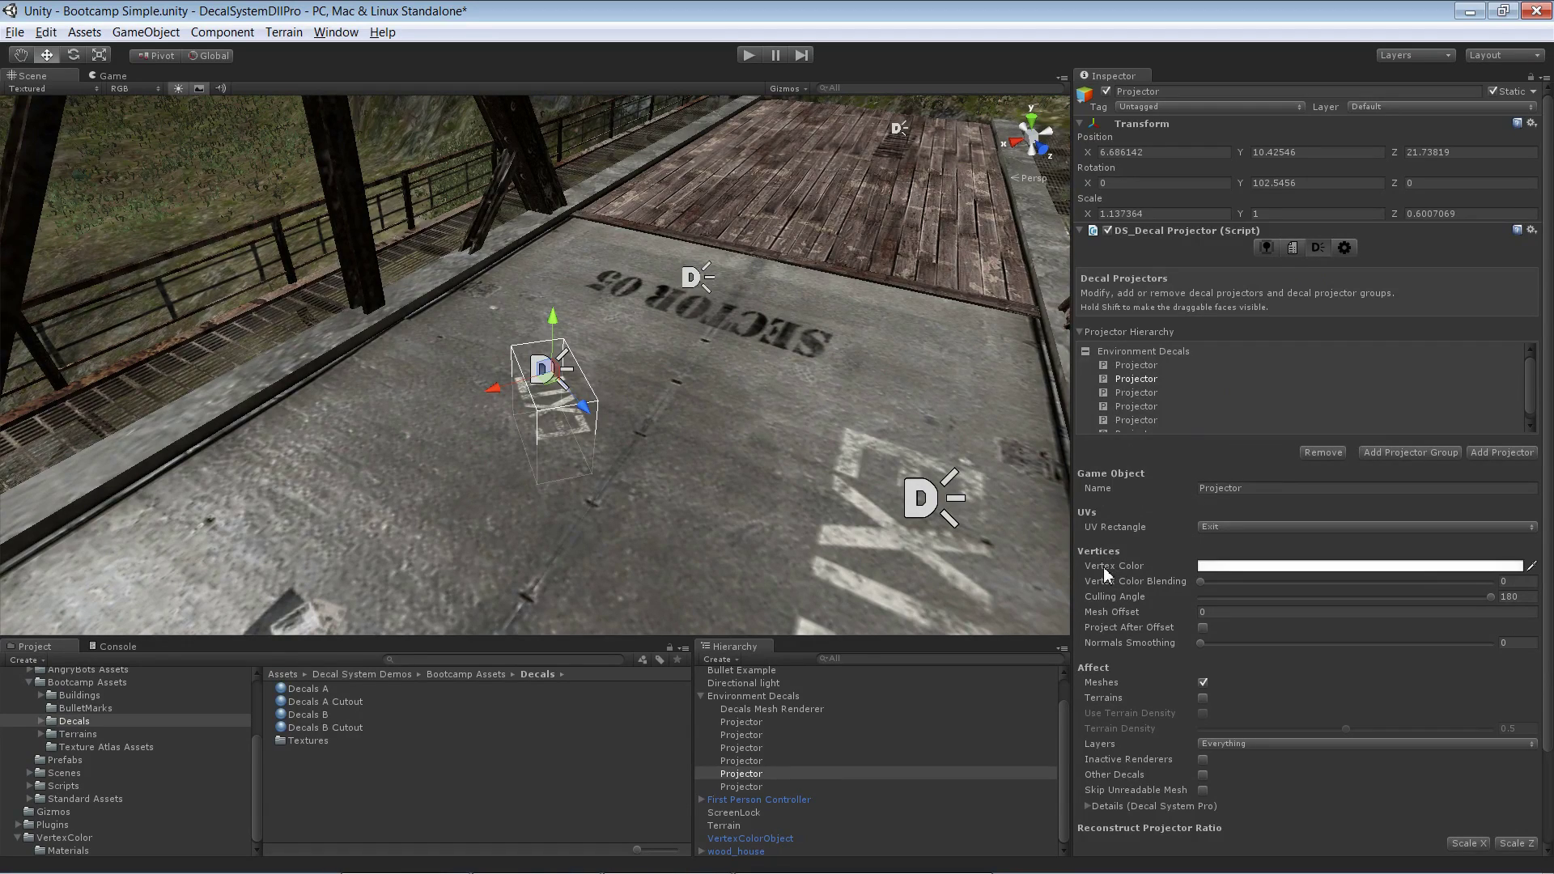
click(1226, 567)
drag(1002, 280, 993, 251)
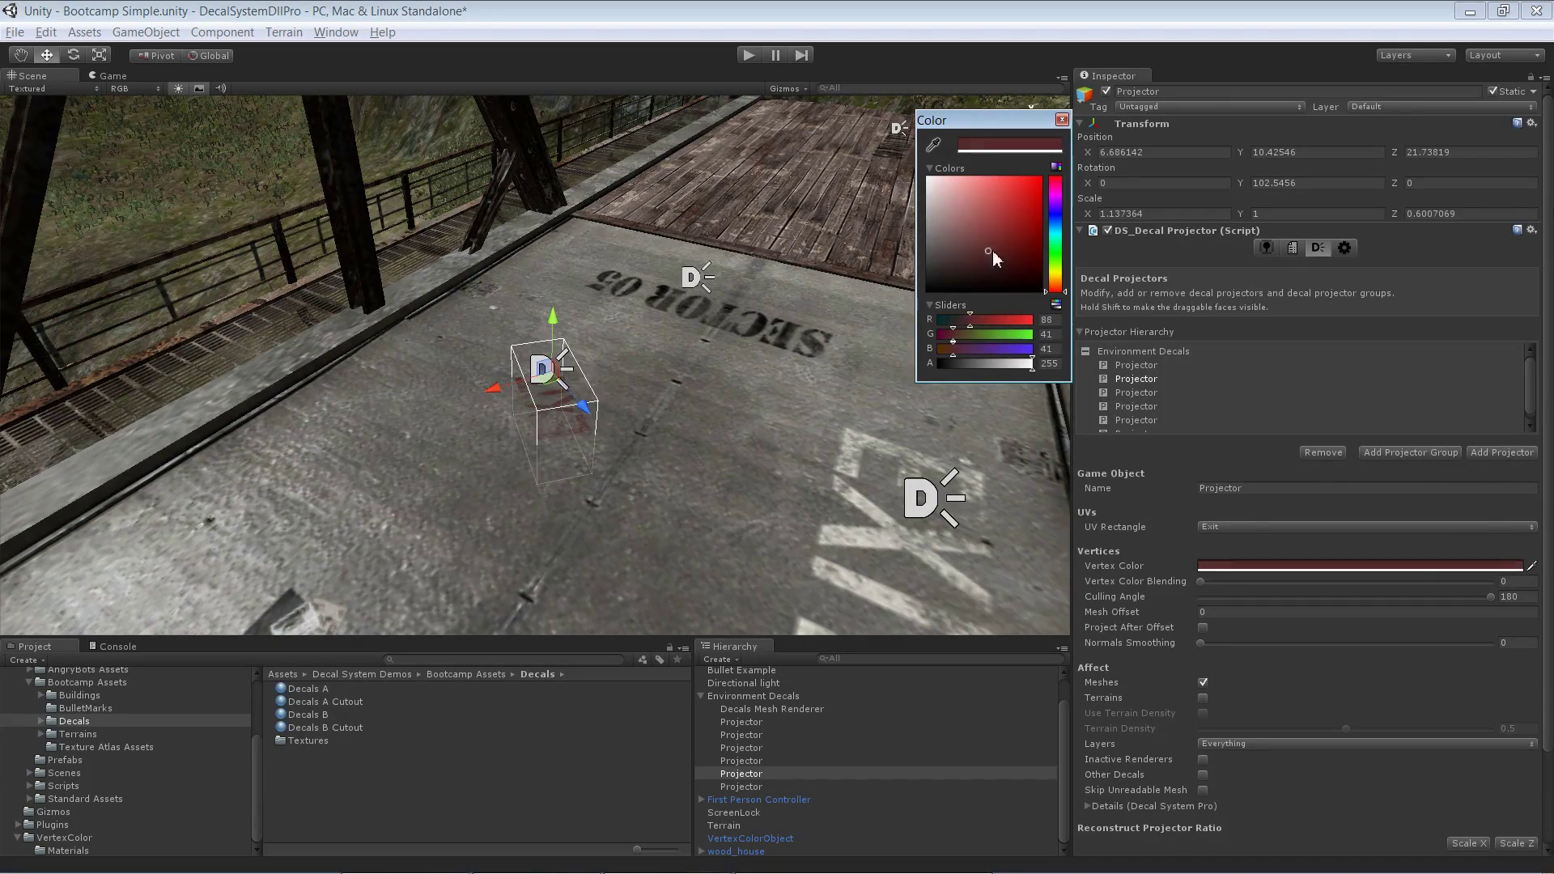
alt+click(645, 440)
alt+drag(826, 356, 583, 340)
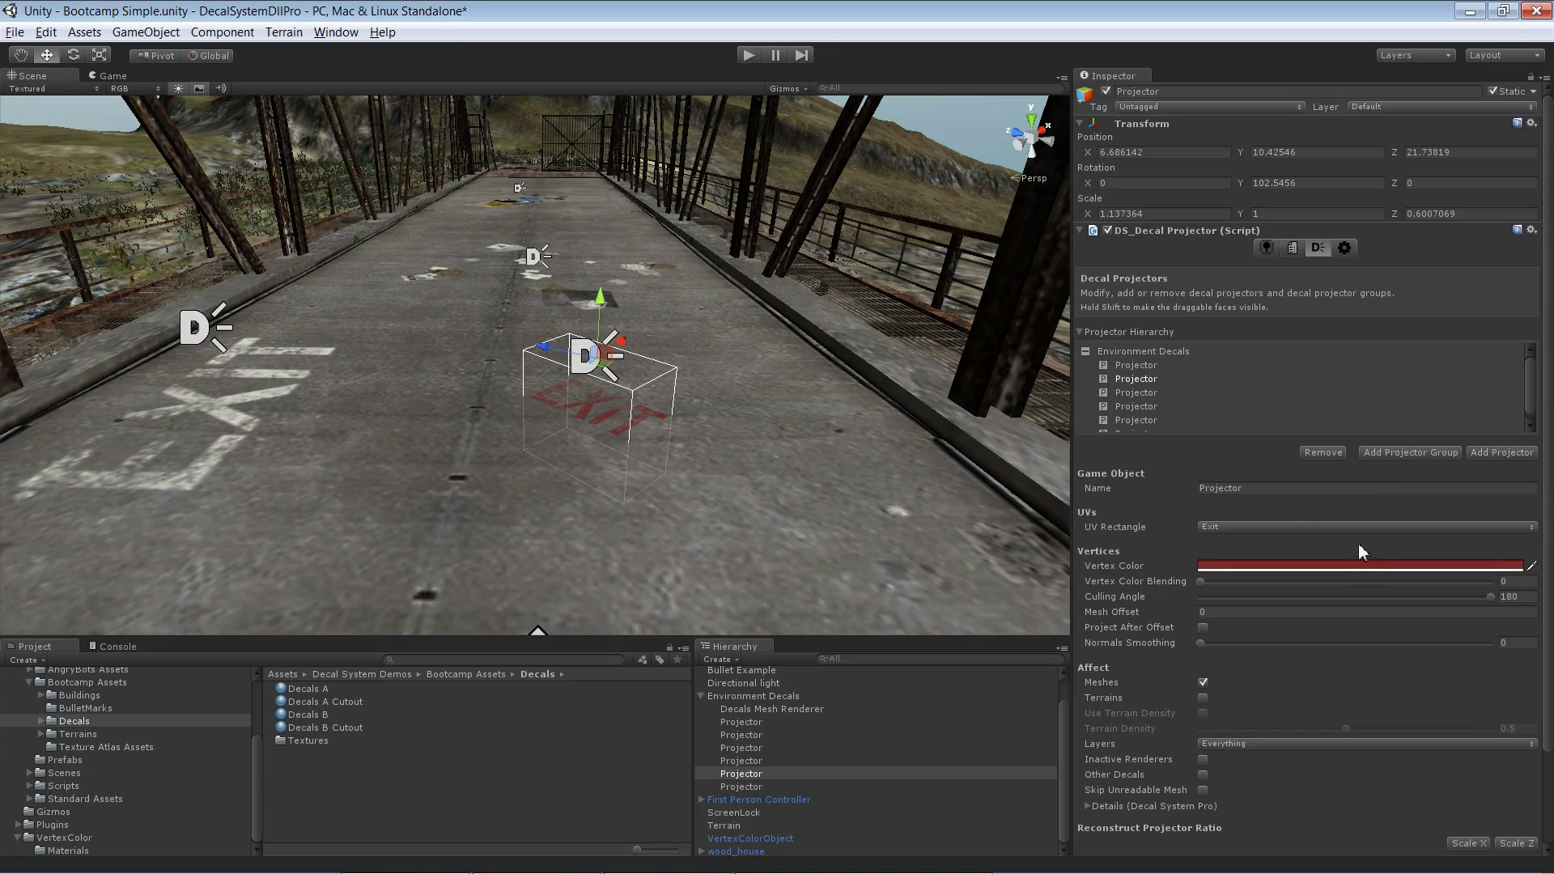
Step: Reset the EXIT projector's vertex colour to white and adjust its alpha
click(1359, 567)
drag(965, 207, 920, 171)
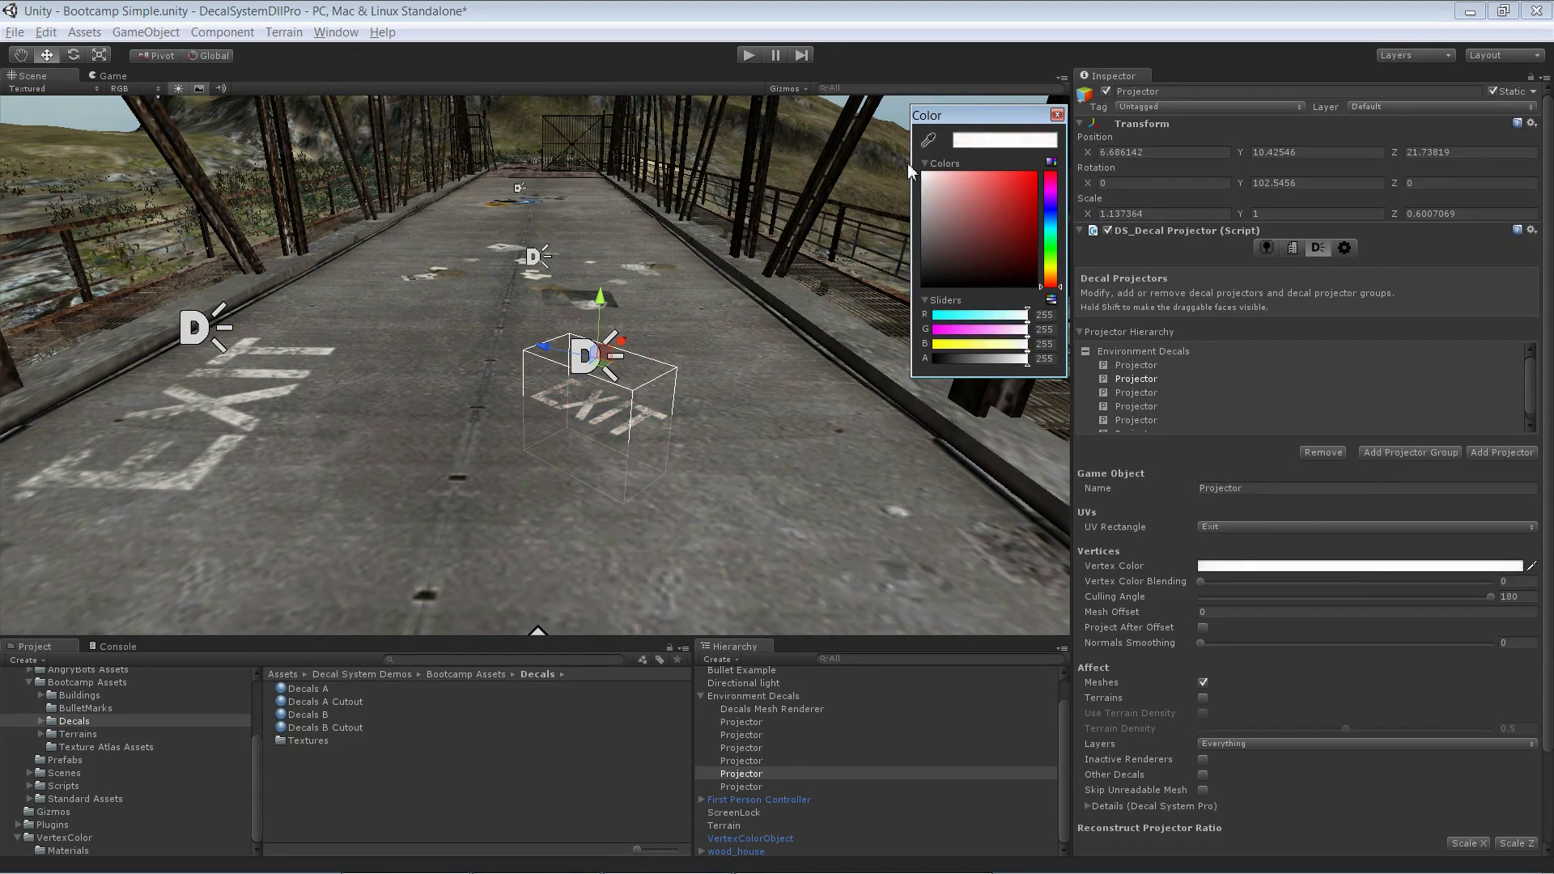
click(1020, 361)
mouse_move(1020, 363)
mouse_down()
mouse_move(937, 366)
mouse_move(1030, 380)
mouse_up()
click(997, 386)
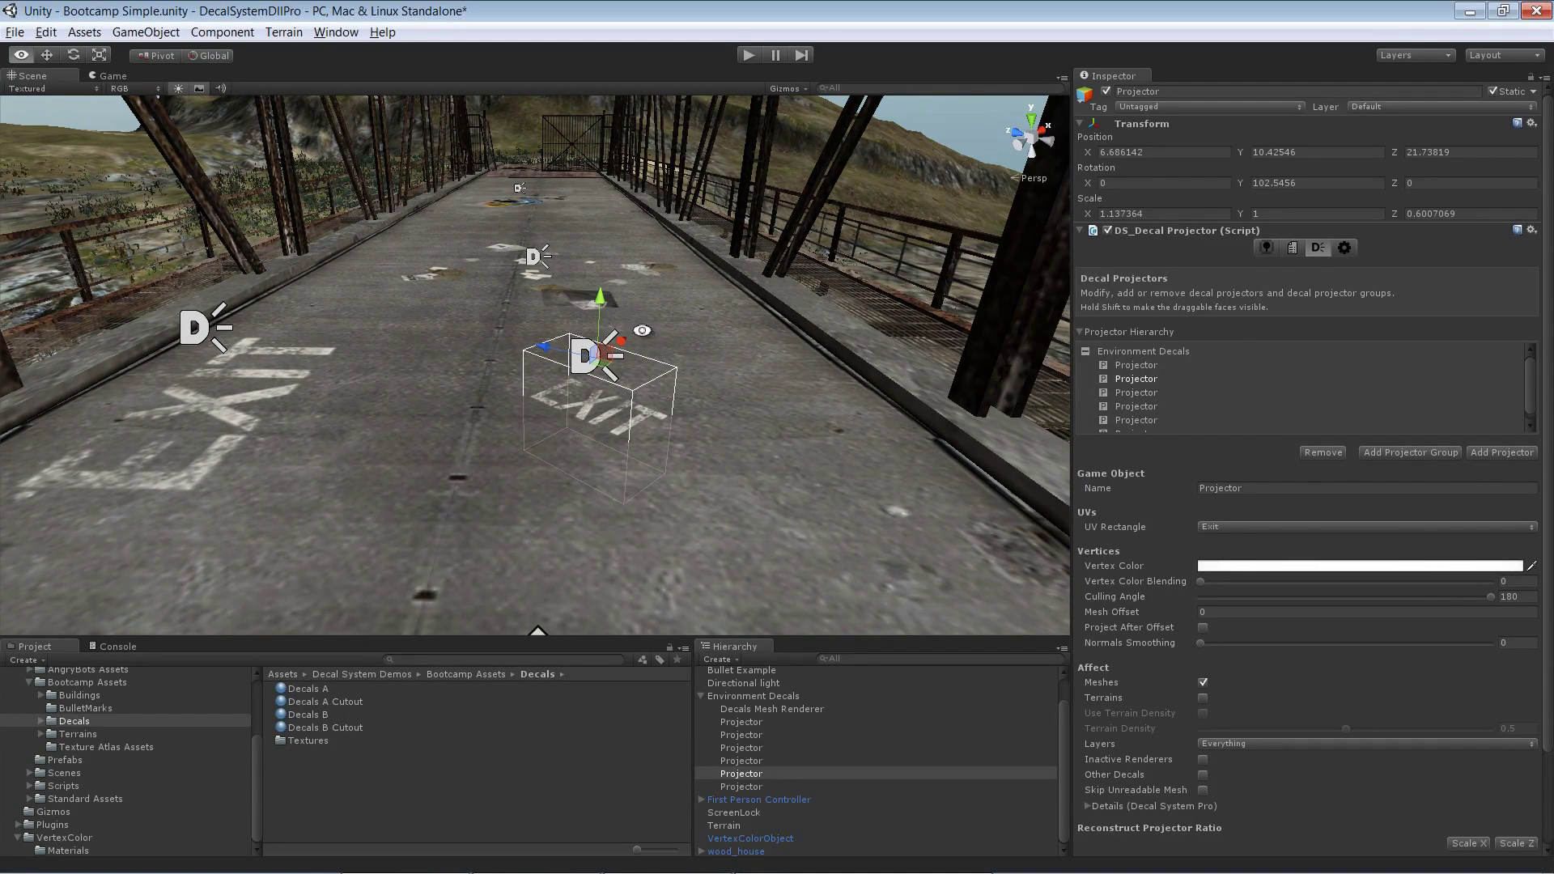
Step: Select the Paper decal projector and set its vertex colour to green
click(537, 258)
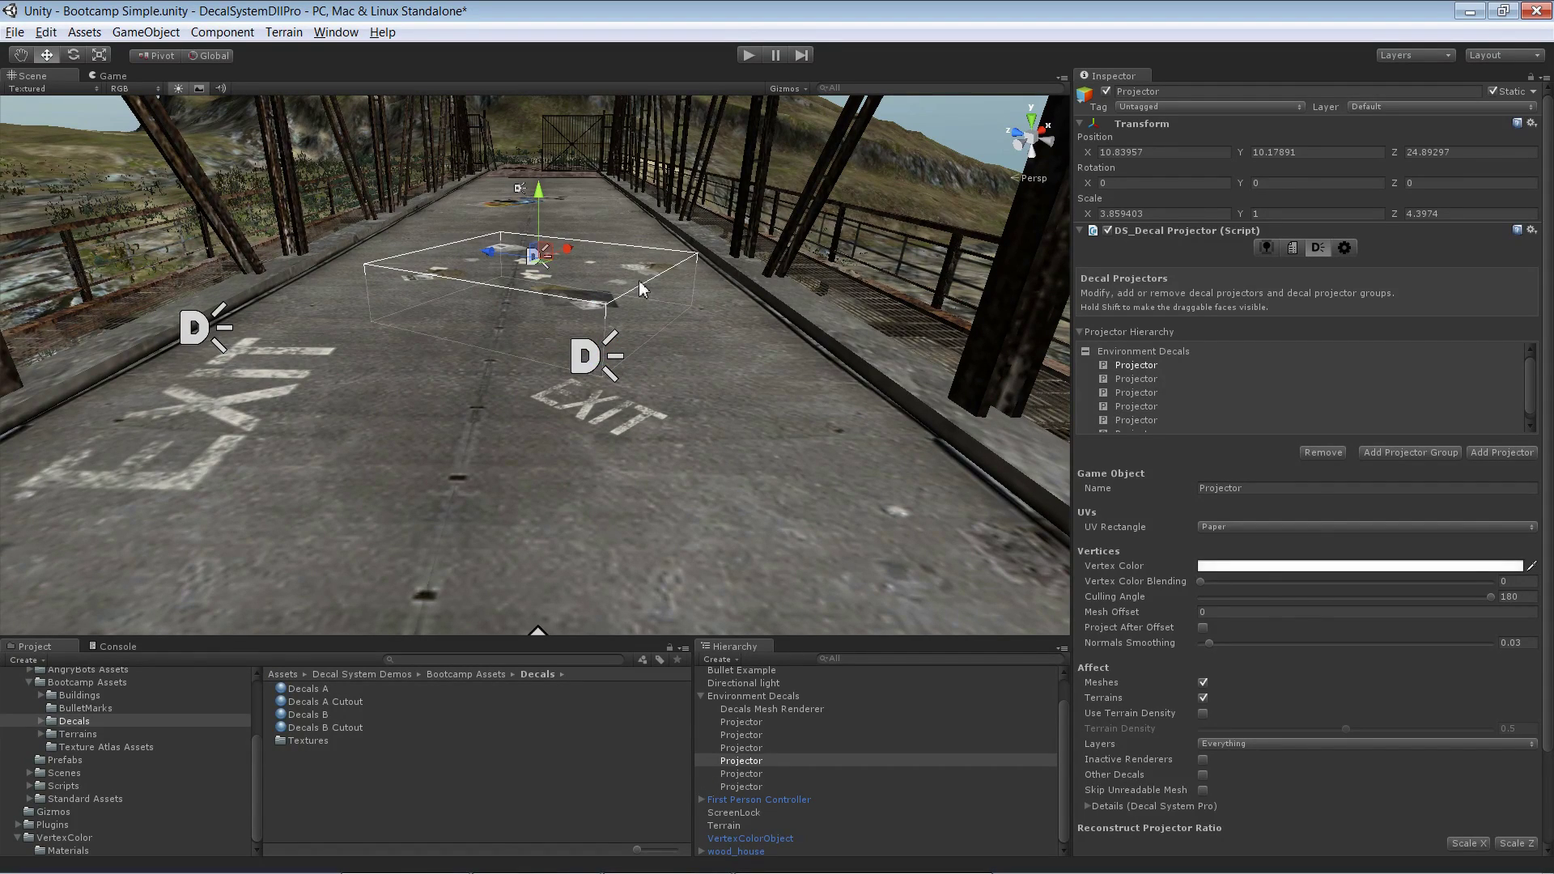
click(1291, 566)
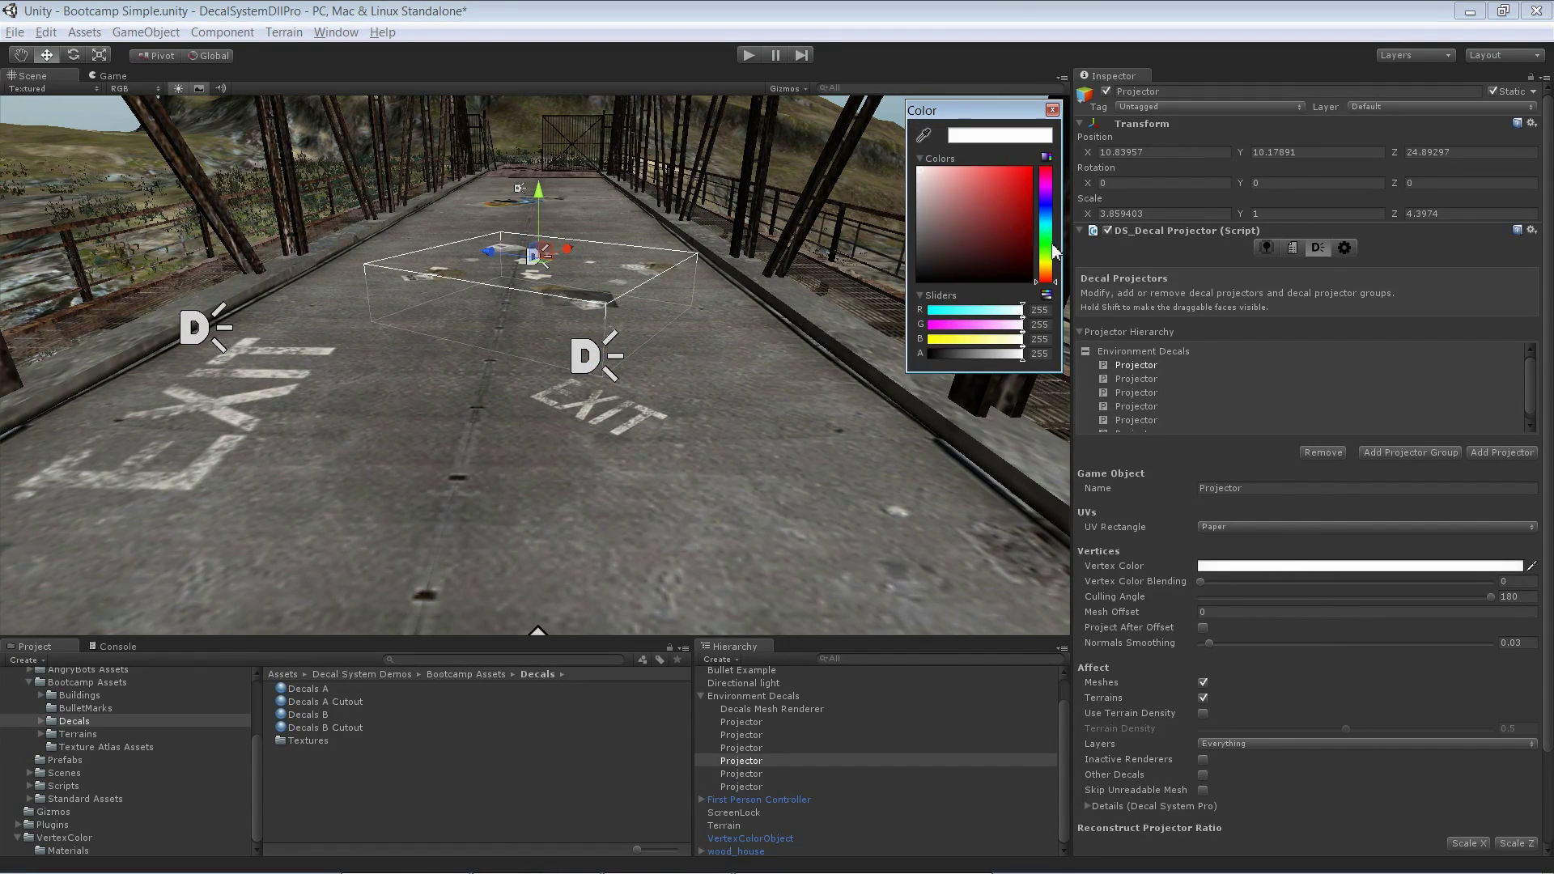
click(1052, 245)
drag(1013, 225, 982, 185)
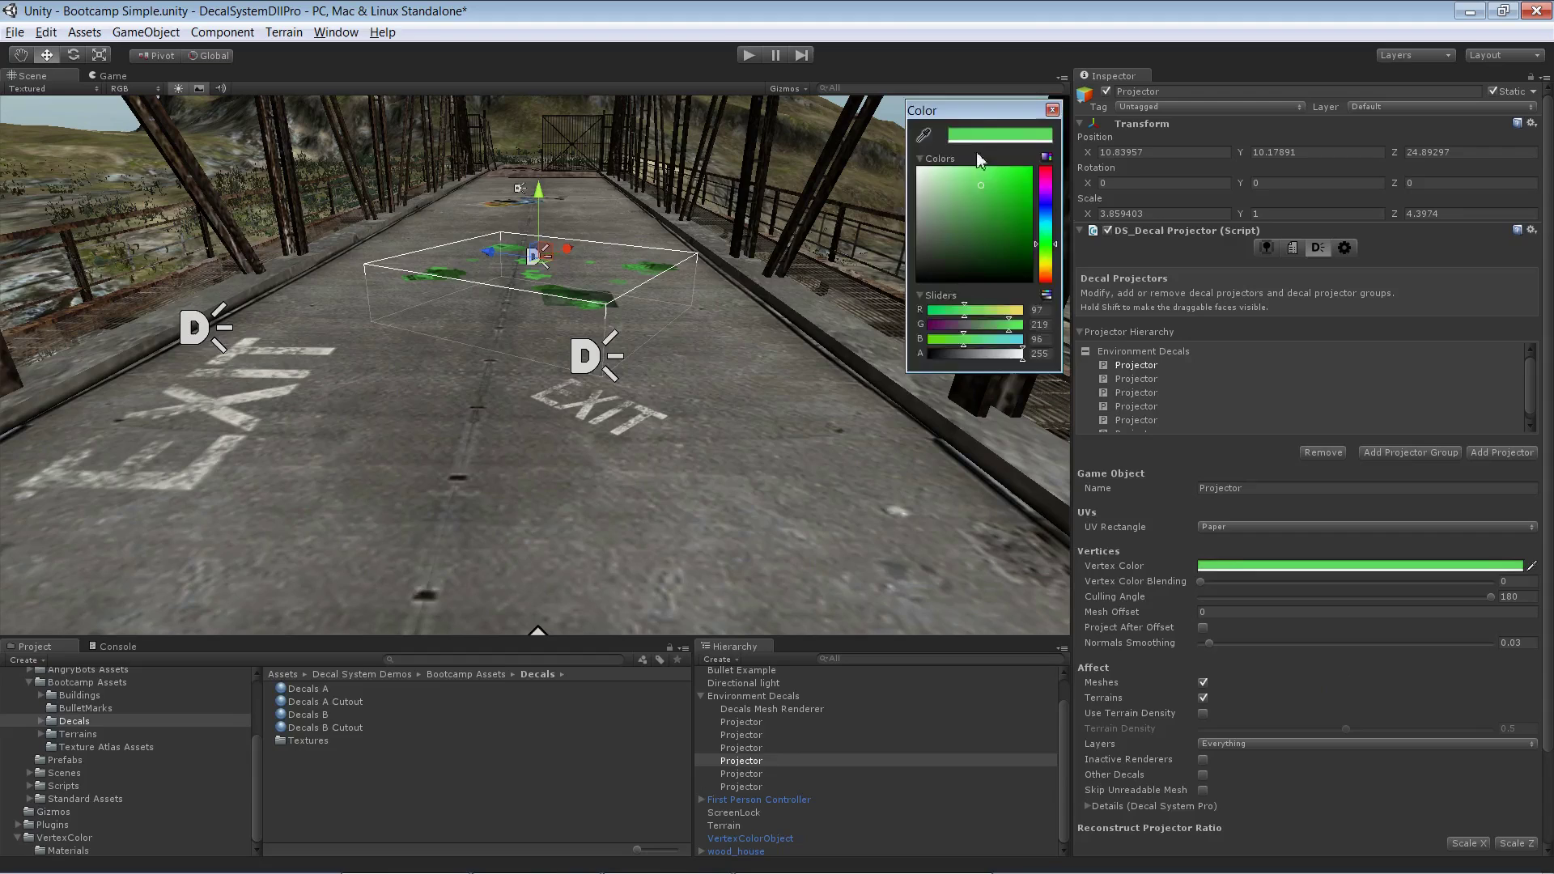
click(613, 353)
Step: Select the EXIT decal's projector and set its vertex colour to red (186, 46, 46)
click(602, 361)
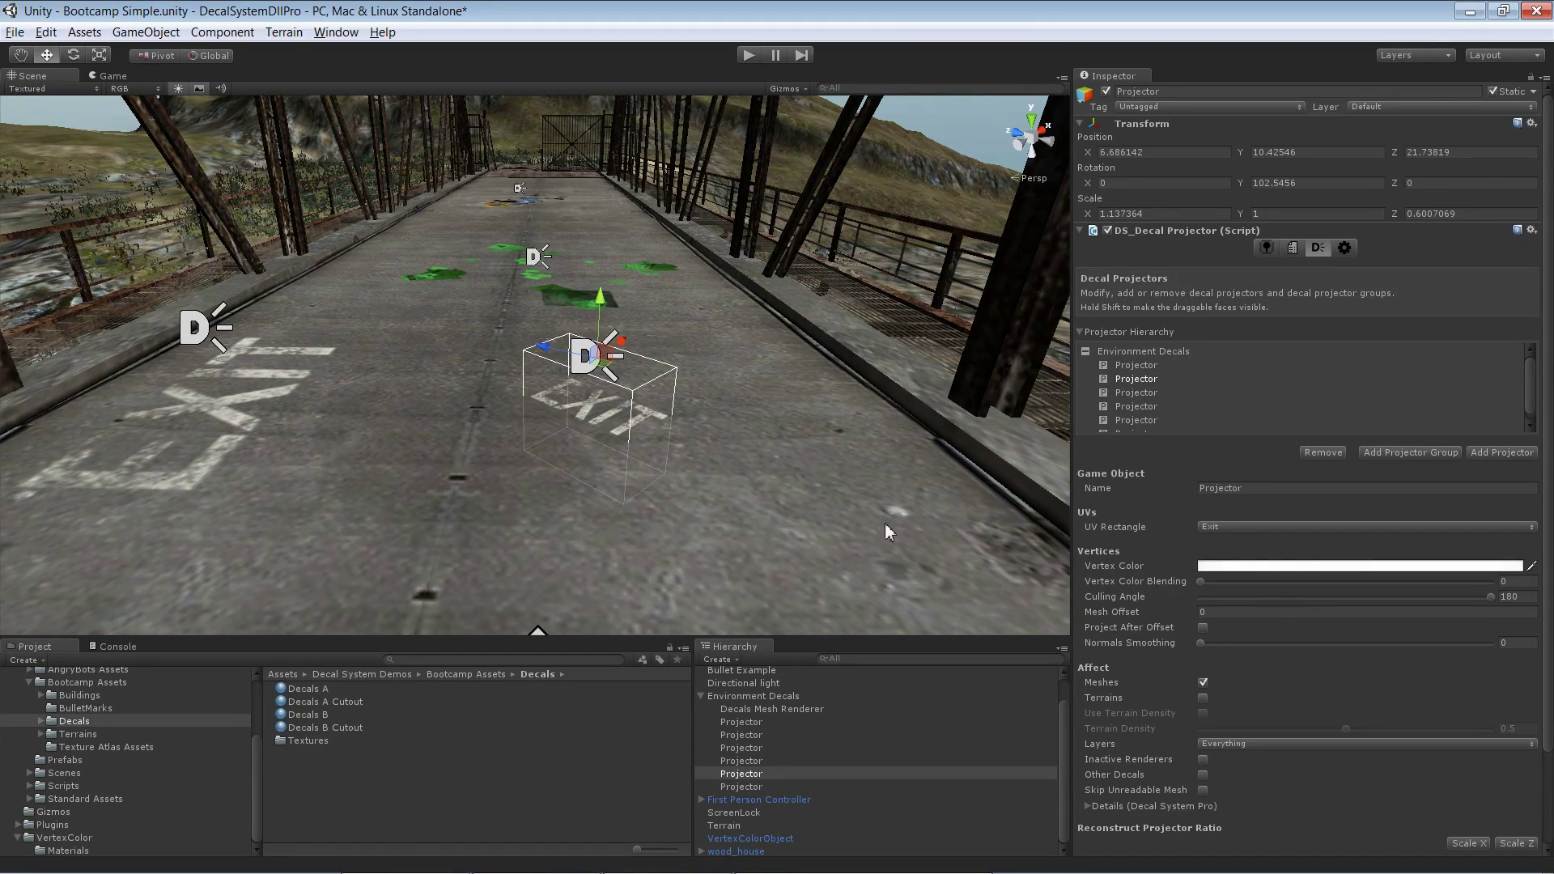
click(1266, 567)
drag(957, 216, 999, 195)
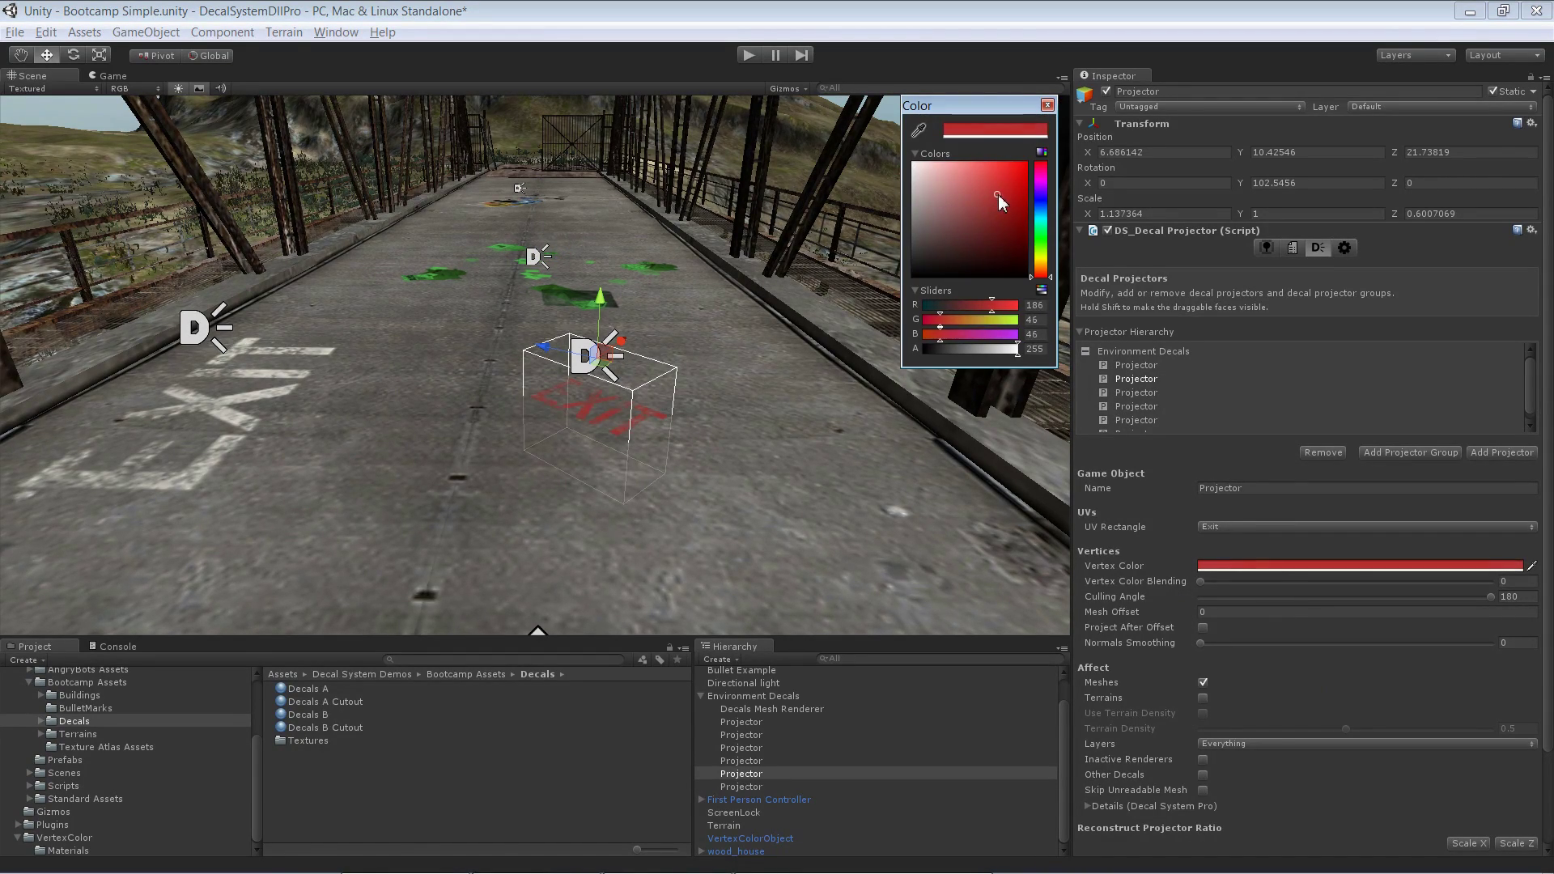
click(1048, 105)
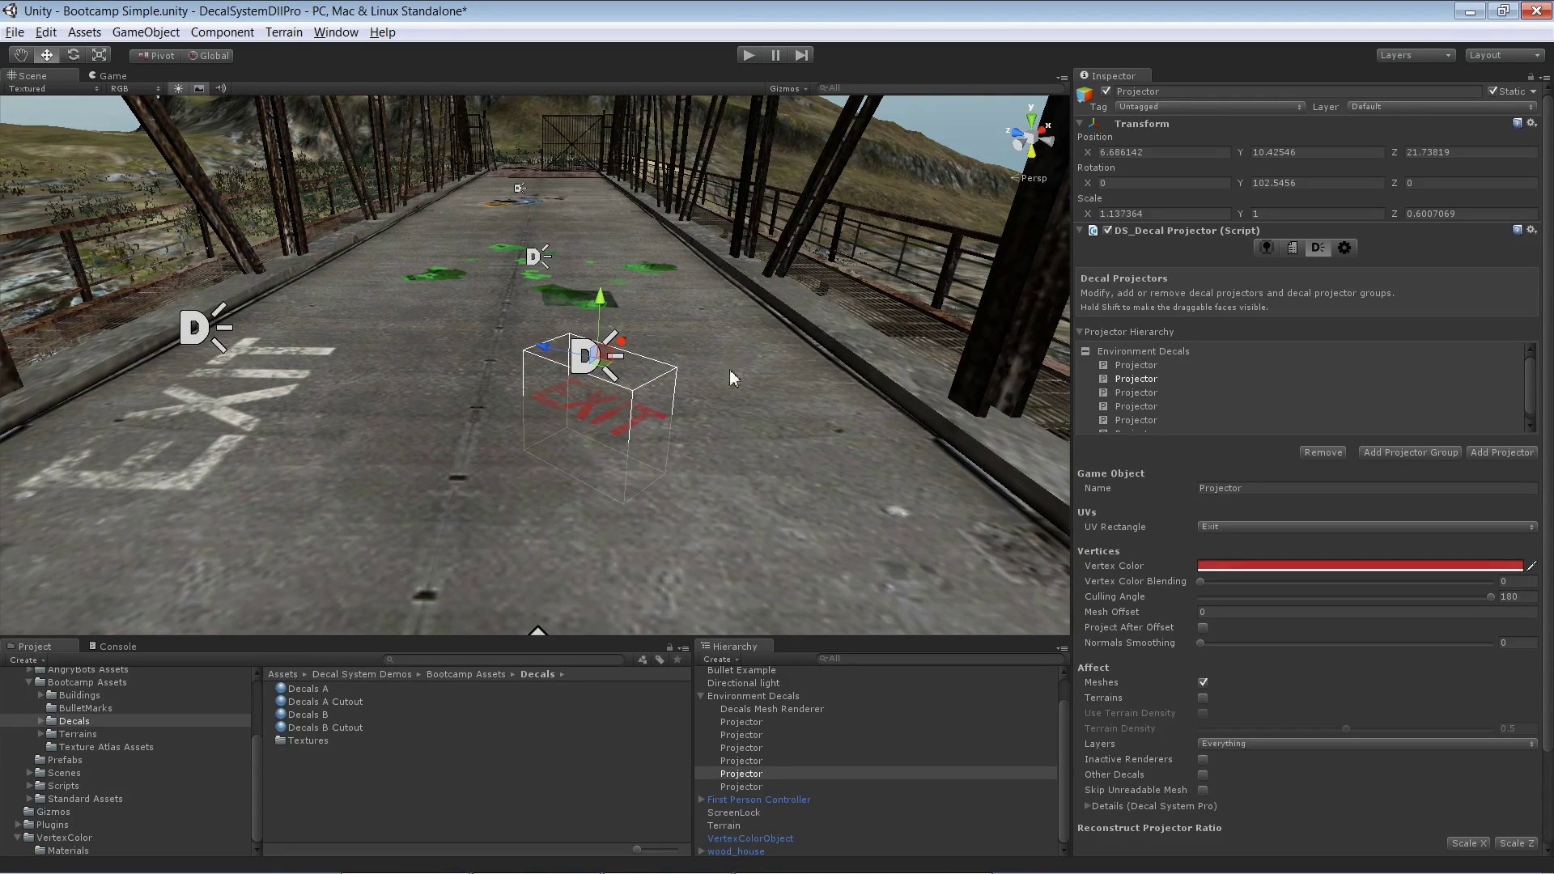
alt+drag(730, 369, 725, 363)
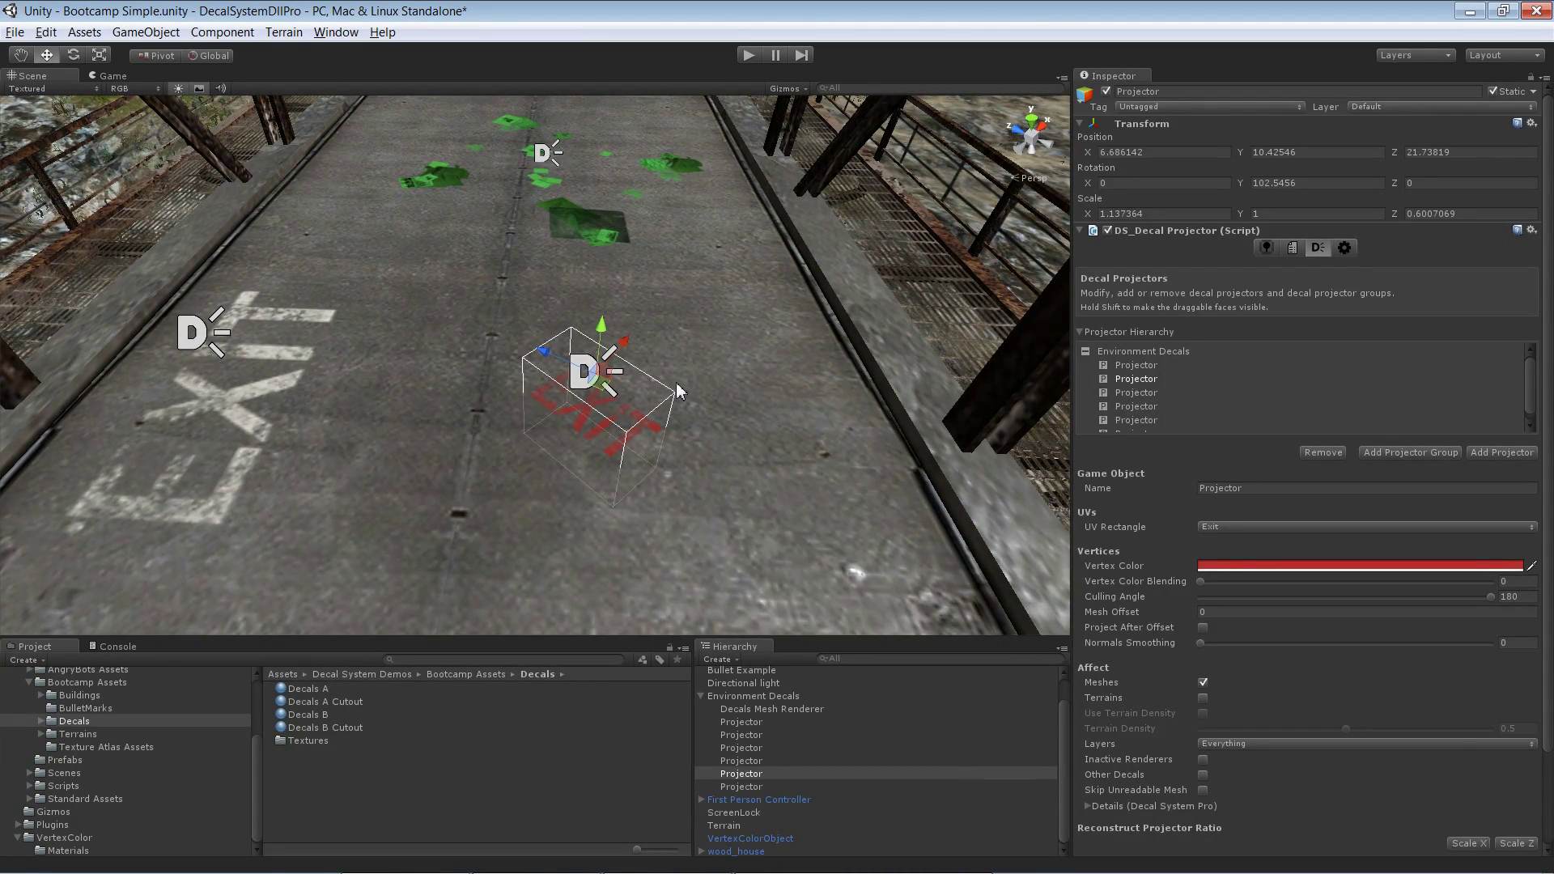
Step: Duplicate the red EXIT projector with Ctrl+D, drop the copy onto the terrain, and select the yellow plane
key(ctrl+d)
drag(606, 336, 597, 534)
key(f)
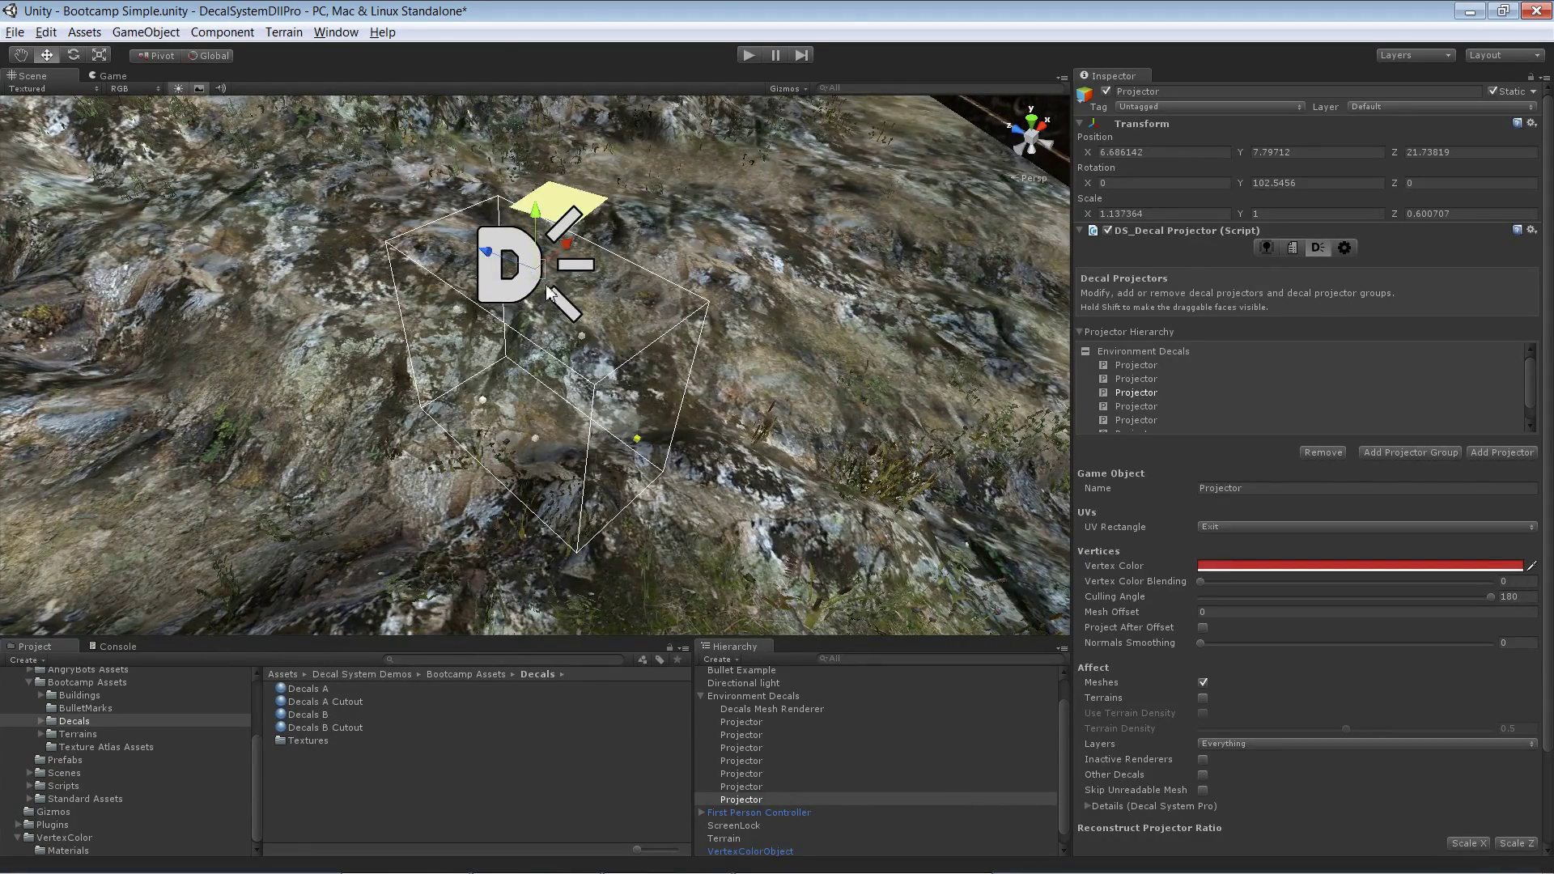
drag(549, 293, 728, 241)
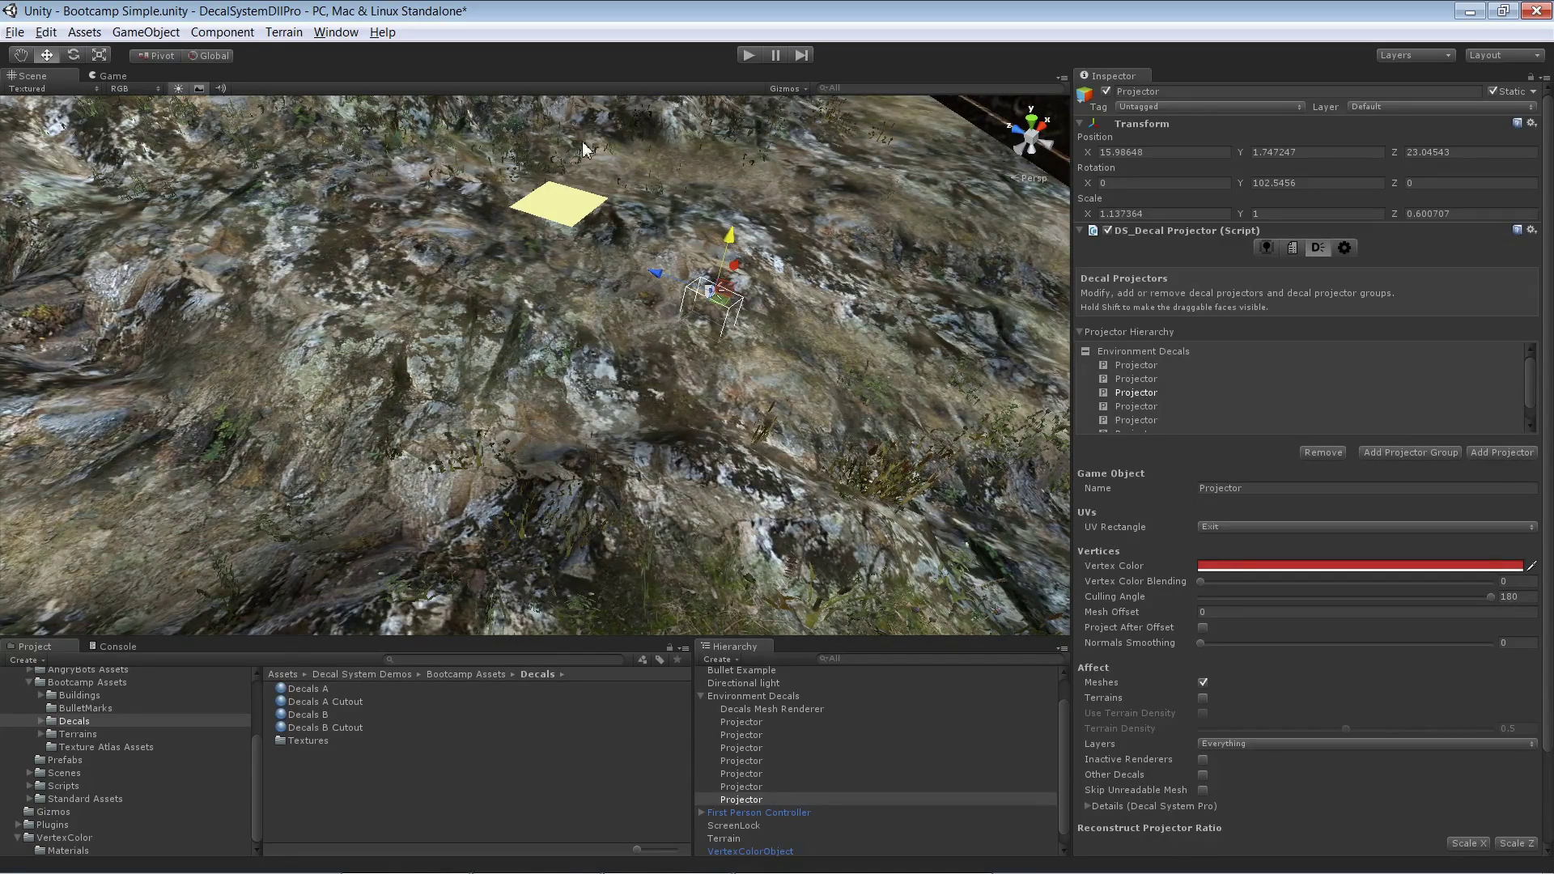
click(557, 212)
Step: Frame the yellow plane and open its No Name material
key(f)
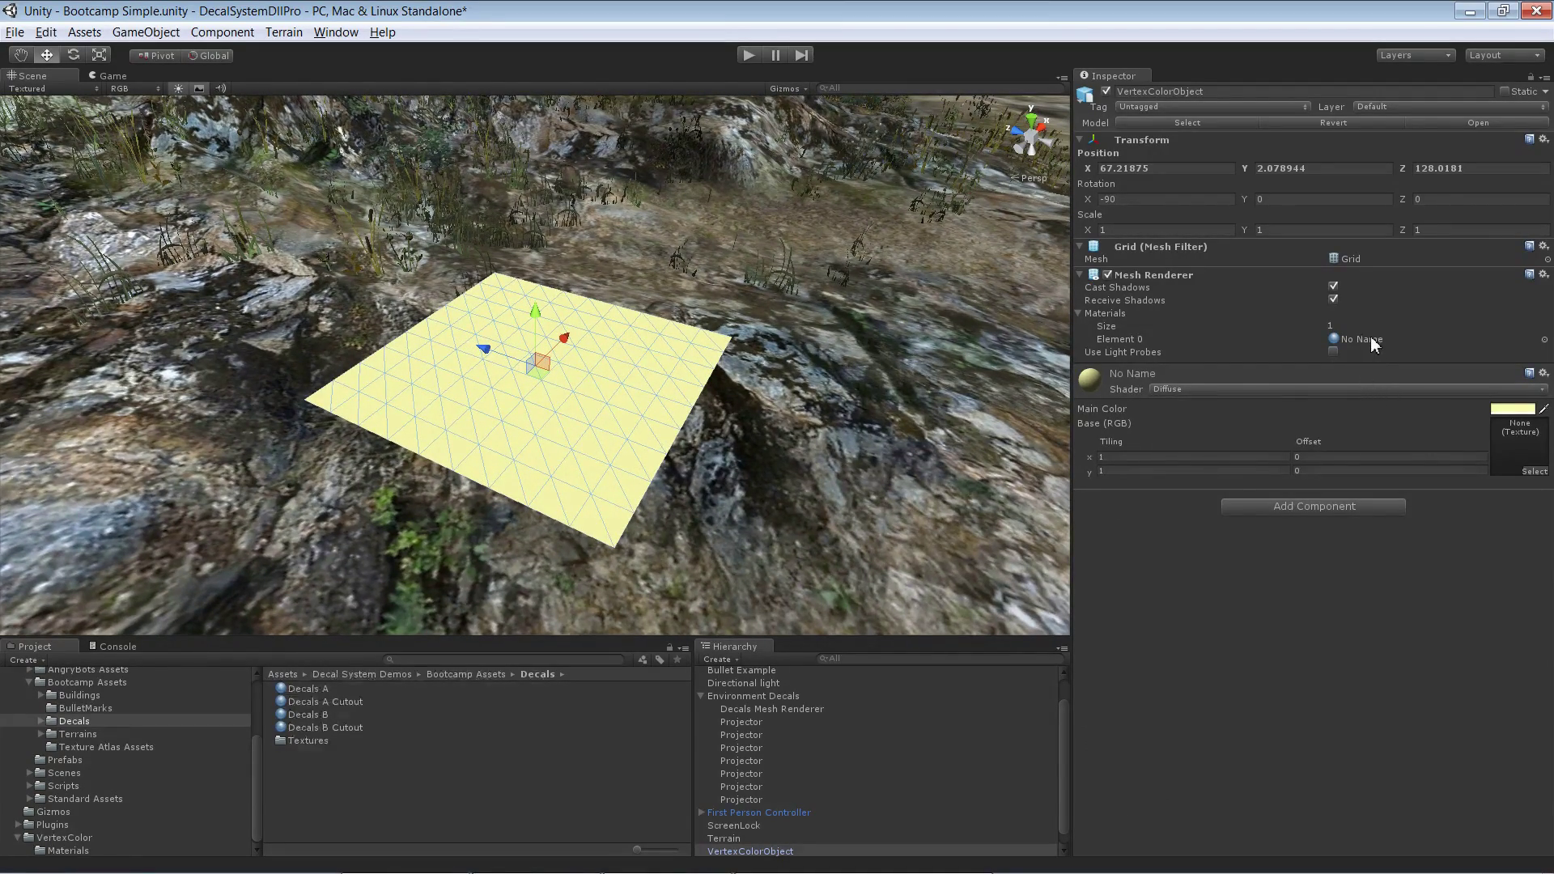
click(1371, 339)
click(365, 689)
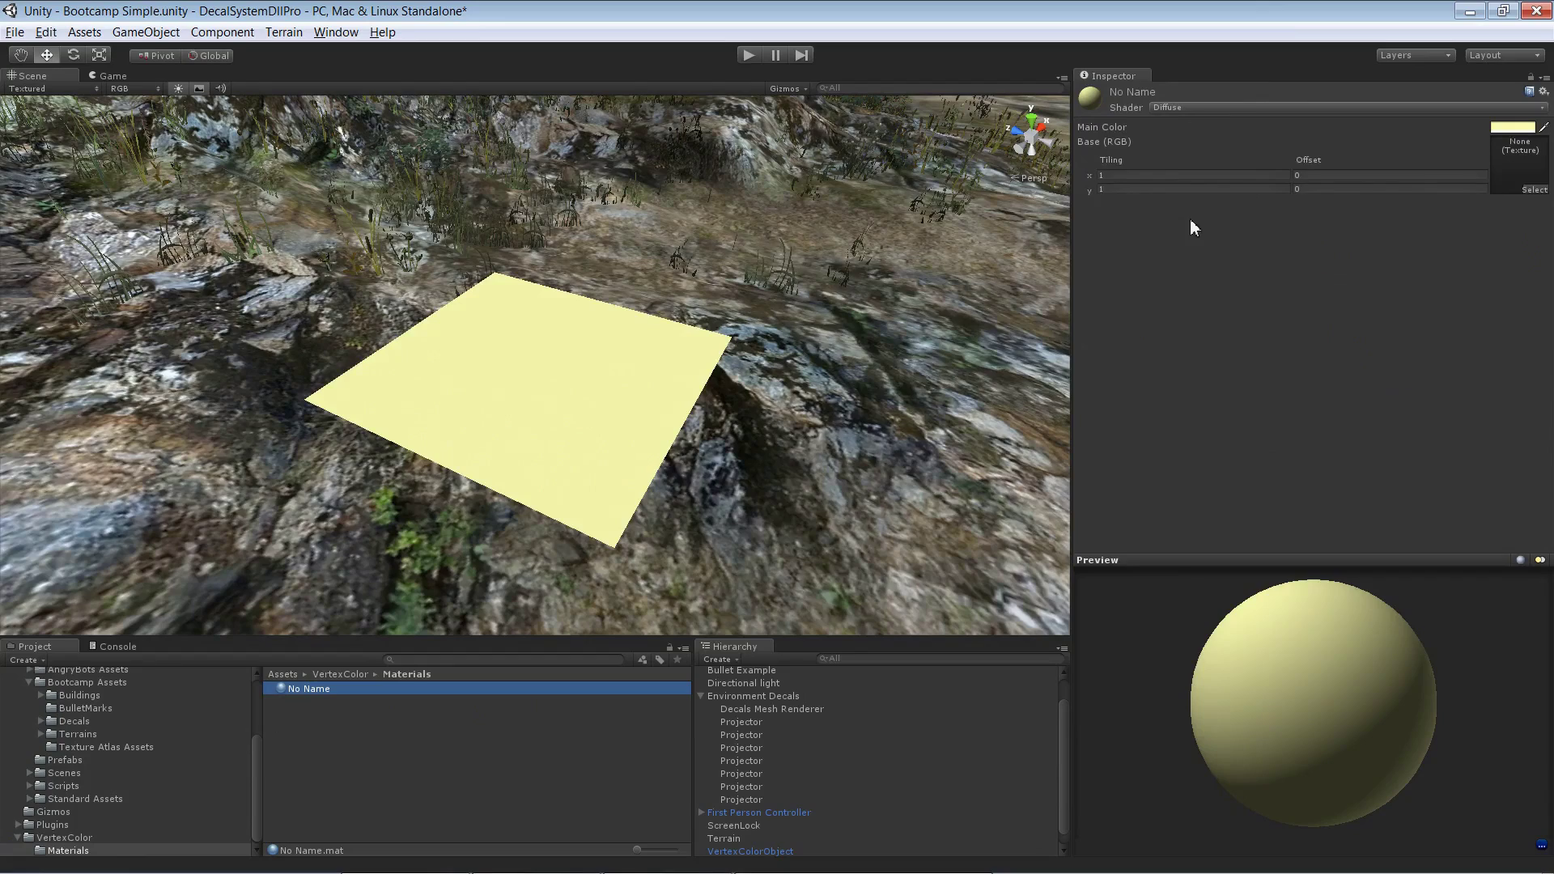
Step: Switch the material to Decal/Colored/Cutout Bumped Diffuse Colored, then back to Diffuse
click(1203, 110)
mouse_move(1219, 311)
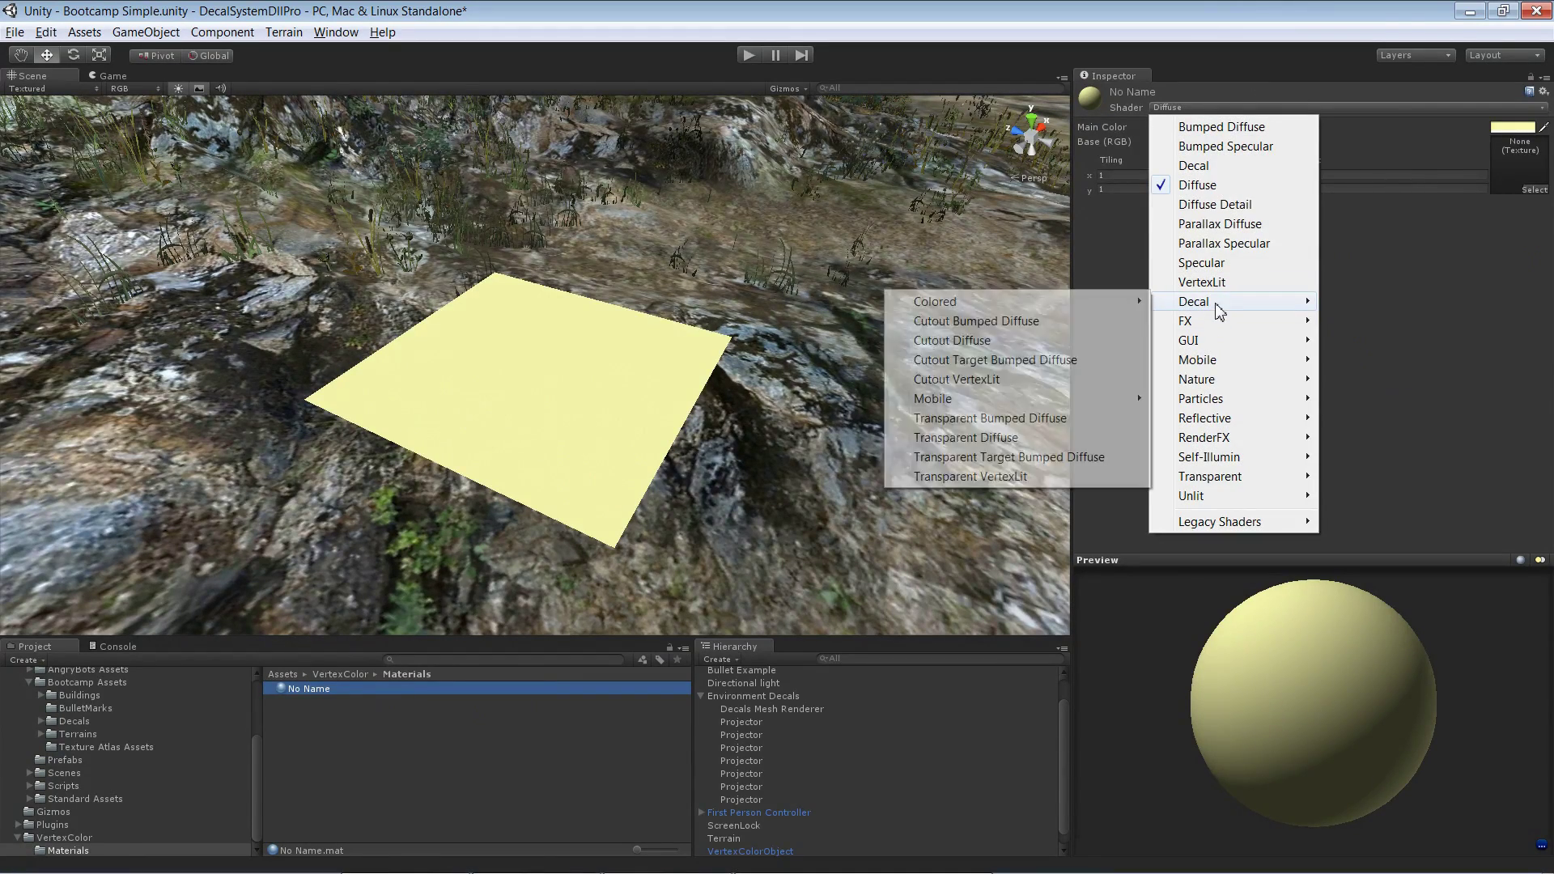
mouse_move(1134, 302)
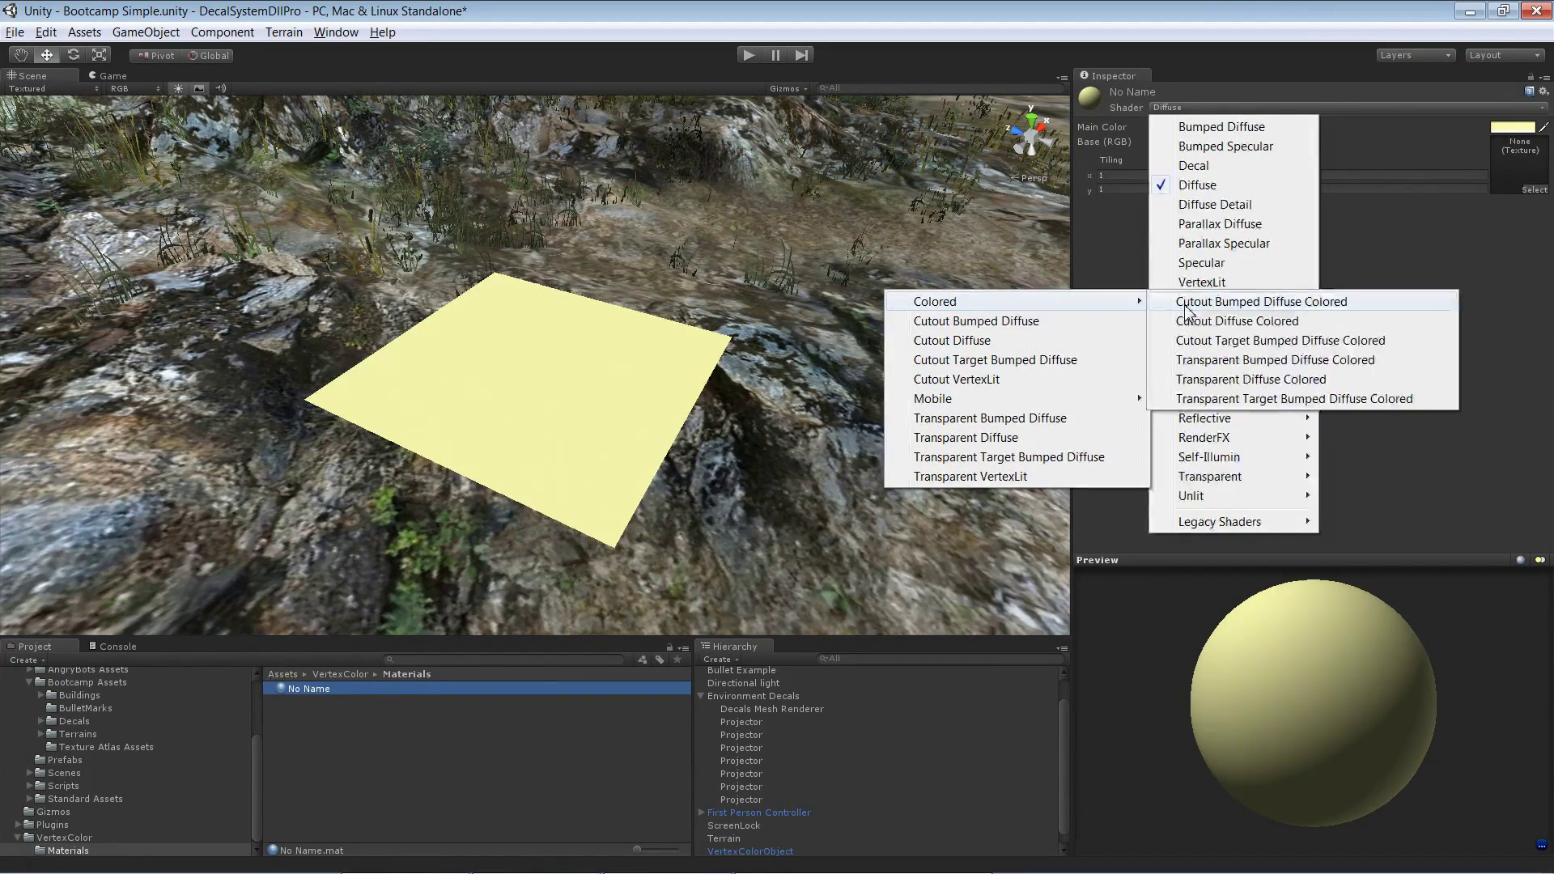
click(1222, 302)
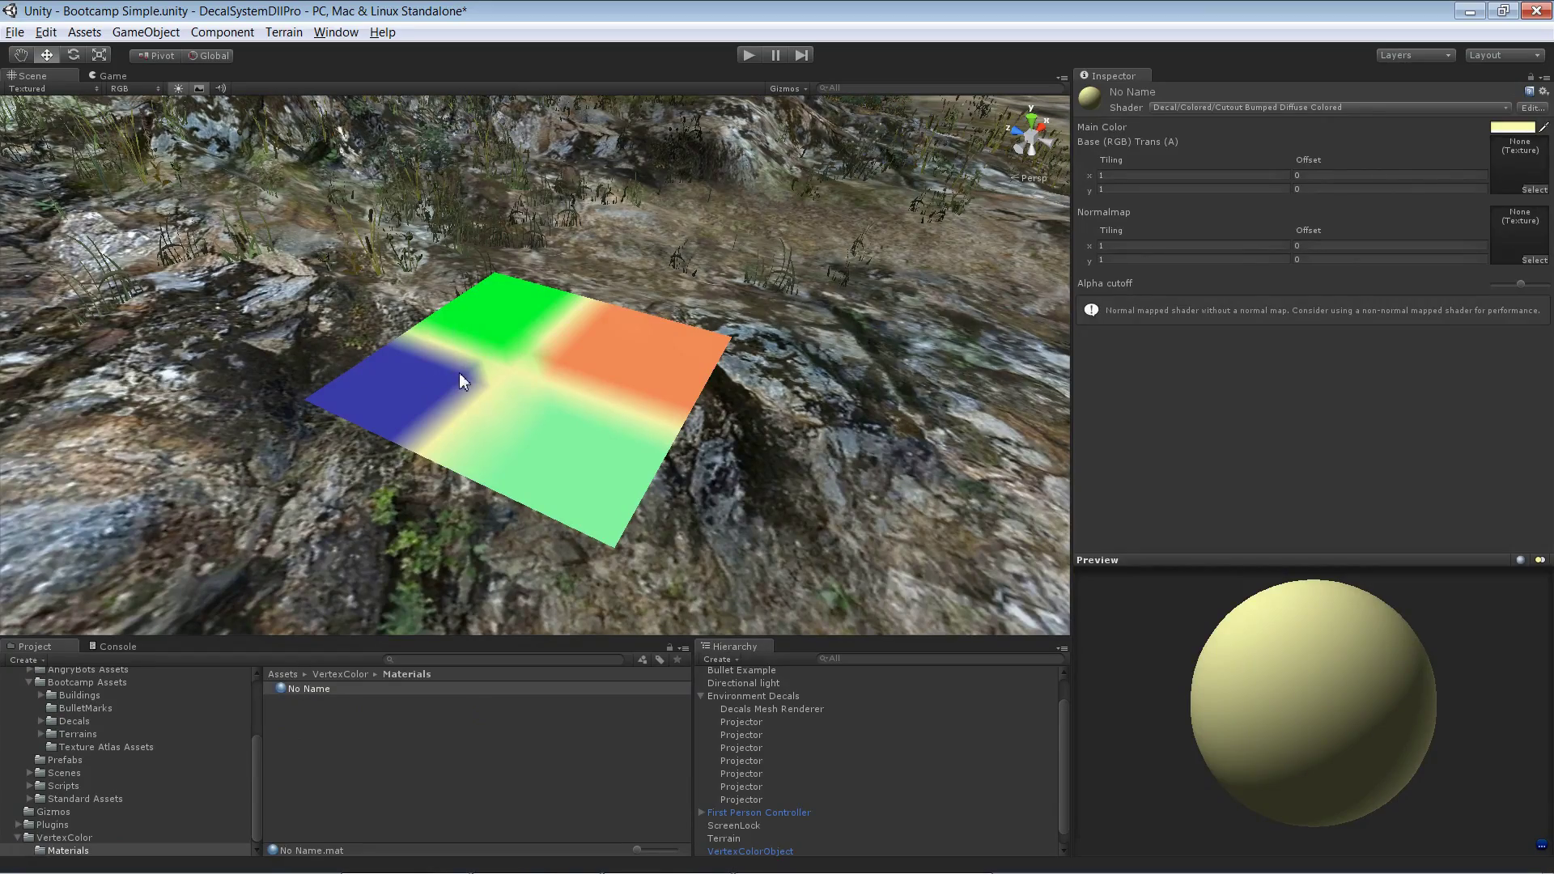
click(1224, 106)
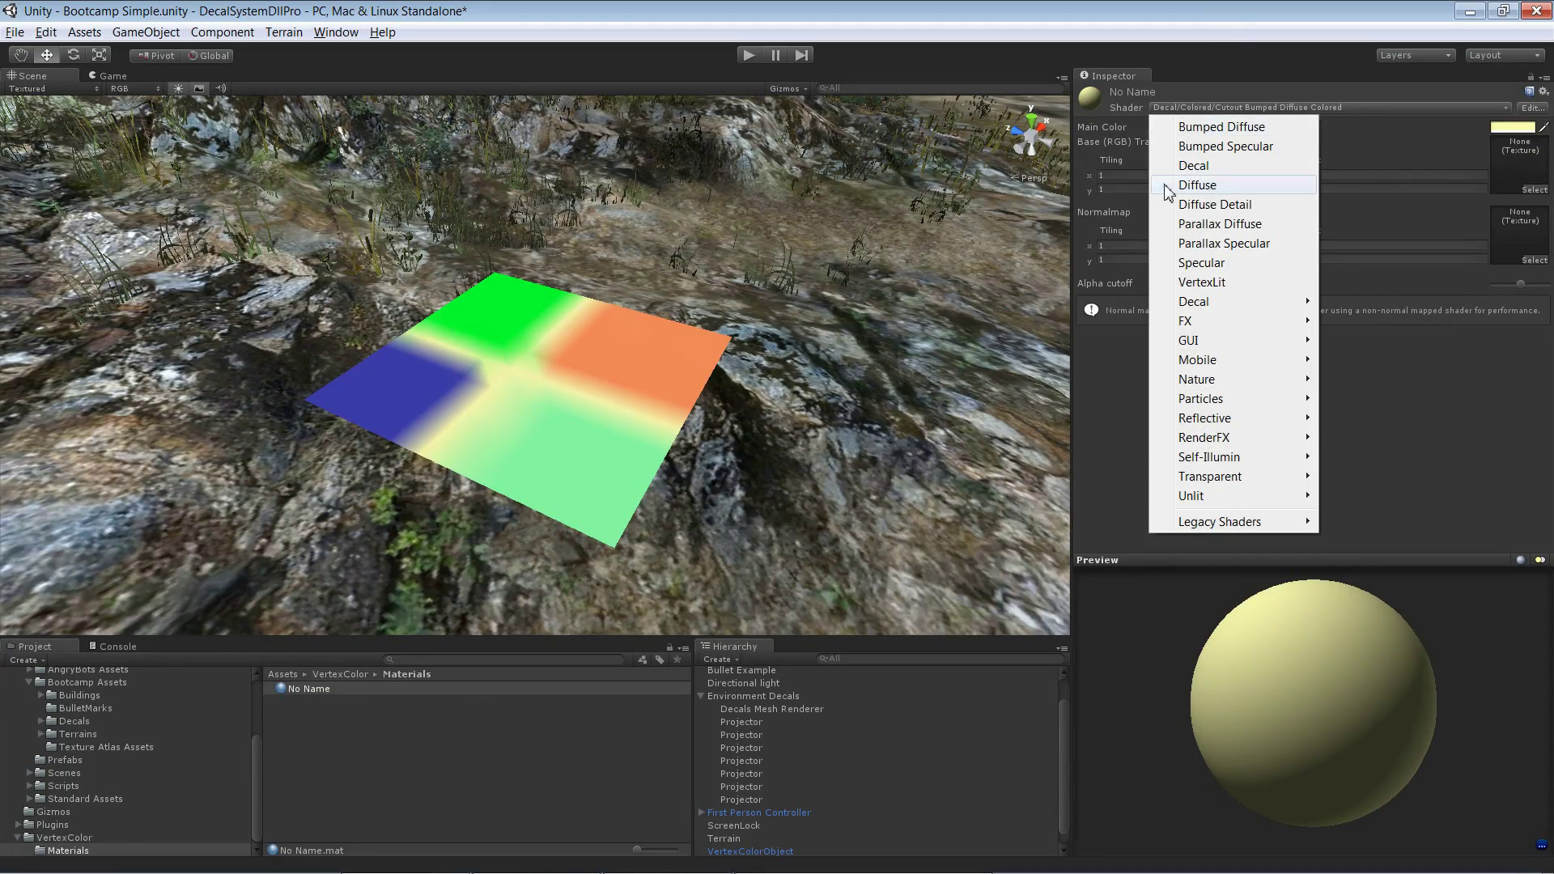
click(1208, 183)
right_drag(701, 381, 862, 478)
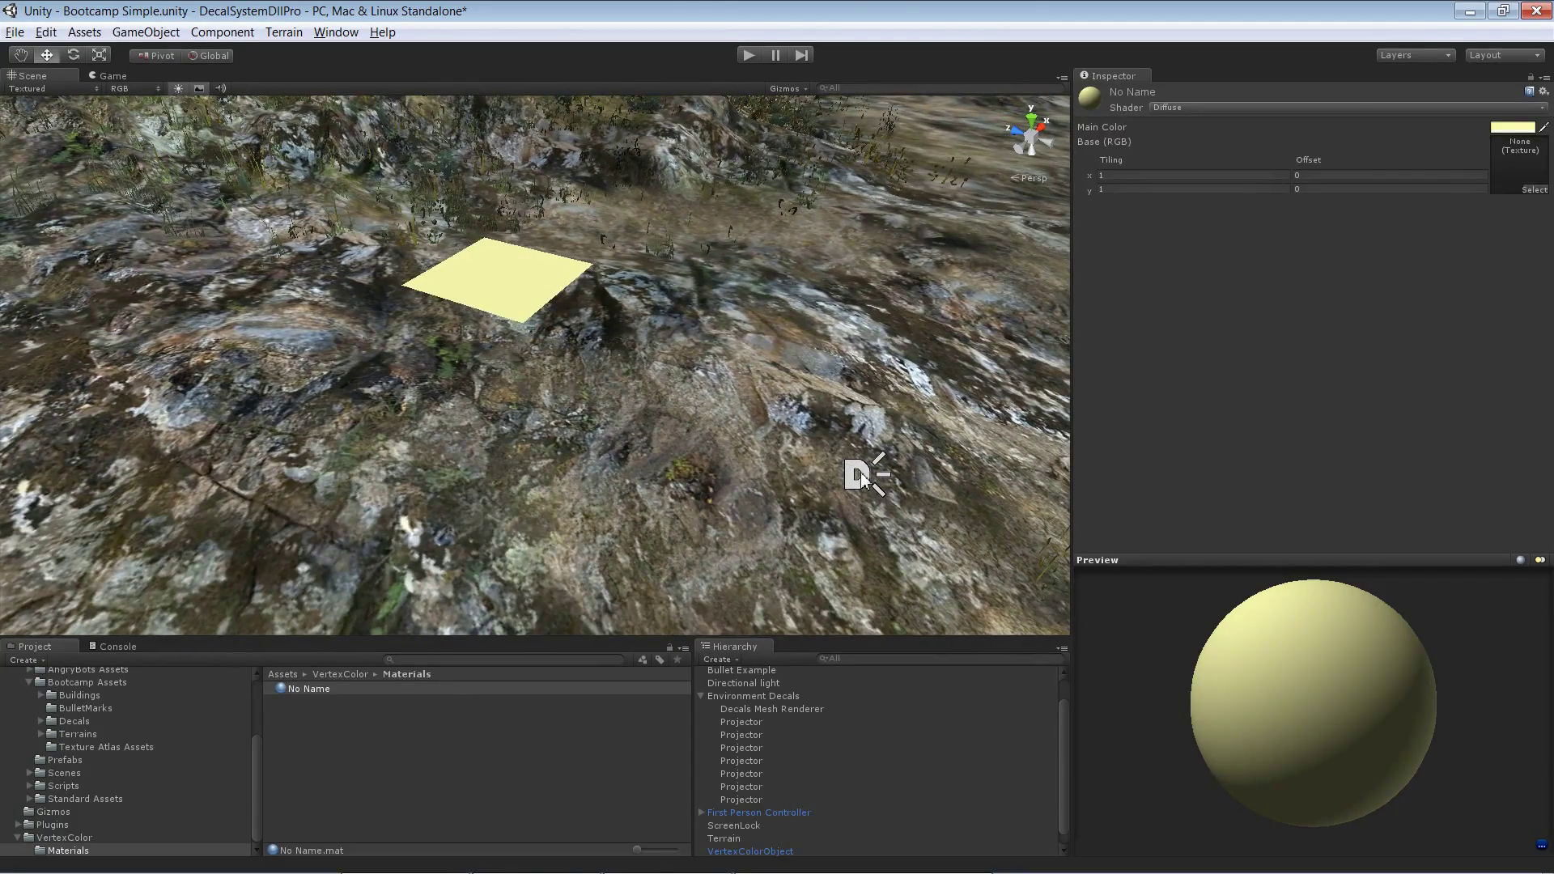
Step: Move the EXIT projector copy from the terrain over the yellow plane so its red decal lands there
click(860, 478)
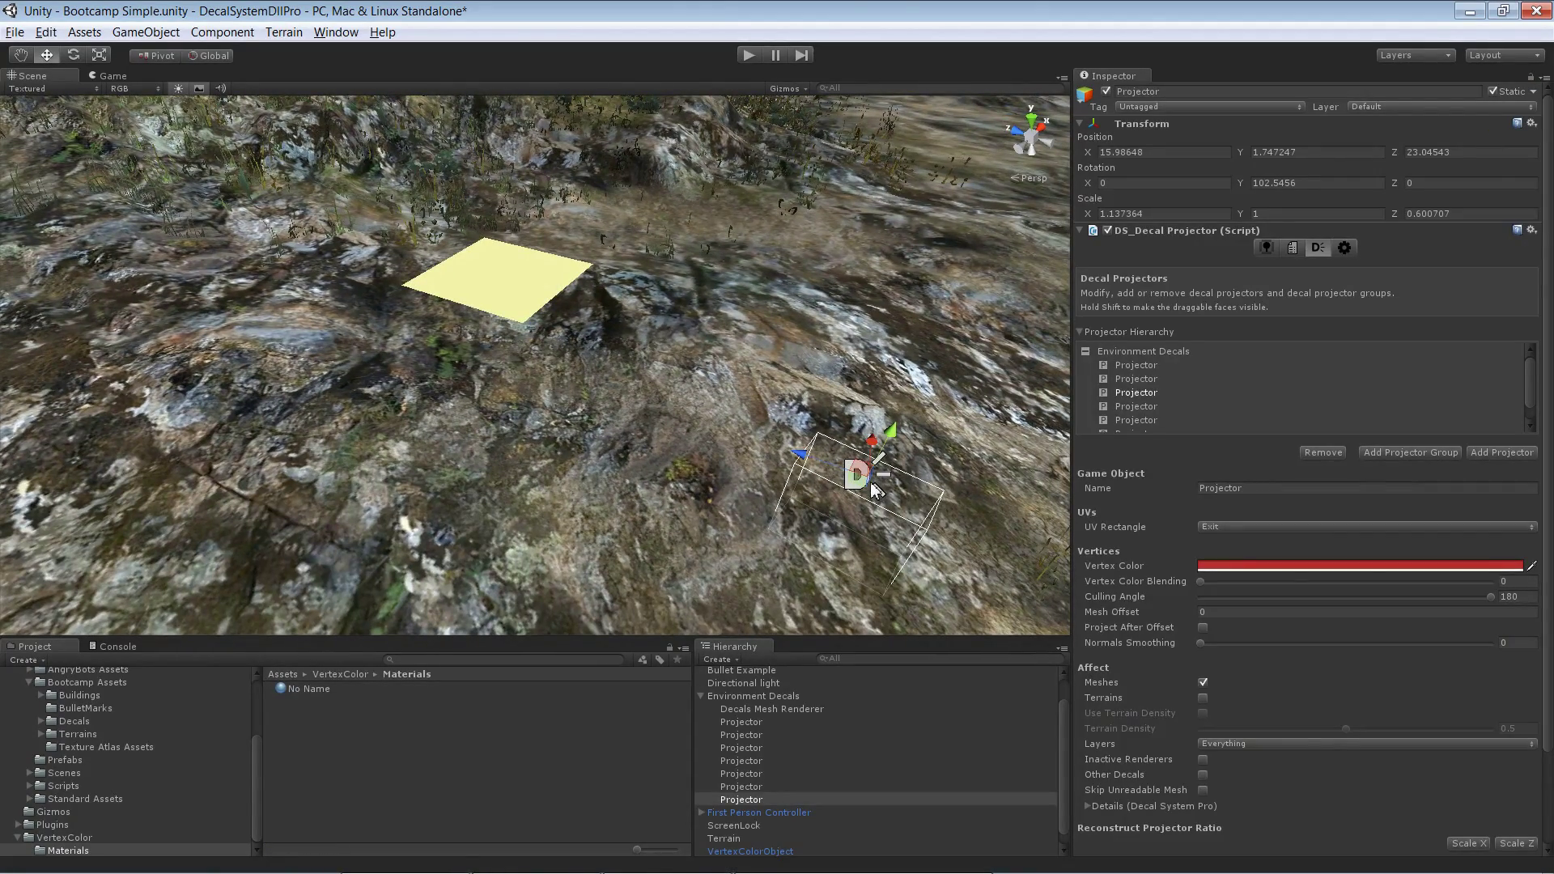
drag(871, 482, 526, 178)
scroll(551, 320, up, 3)
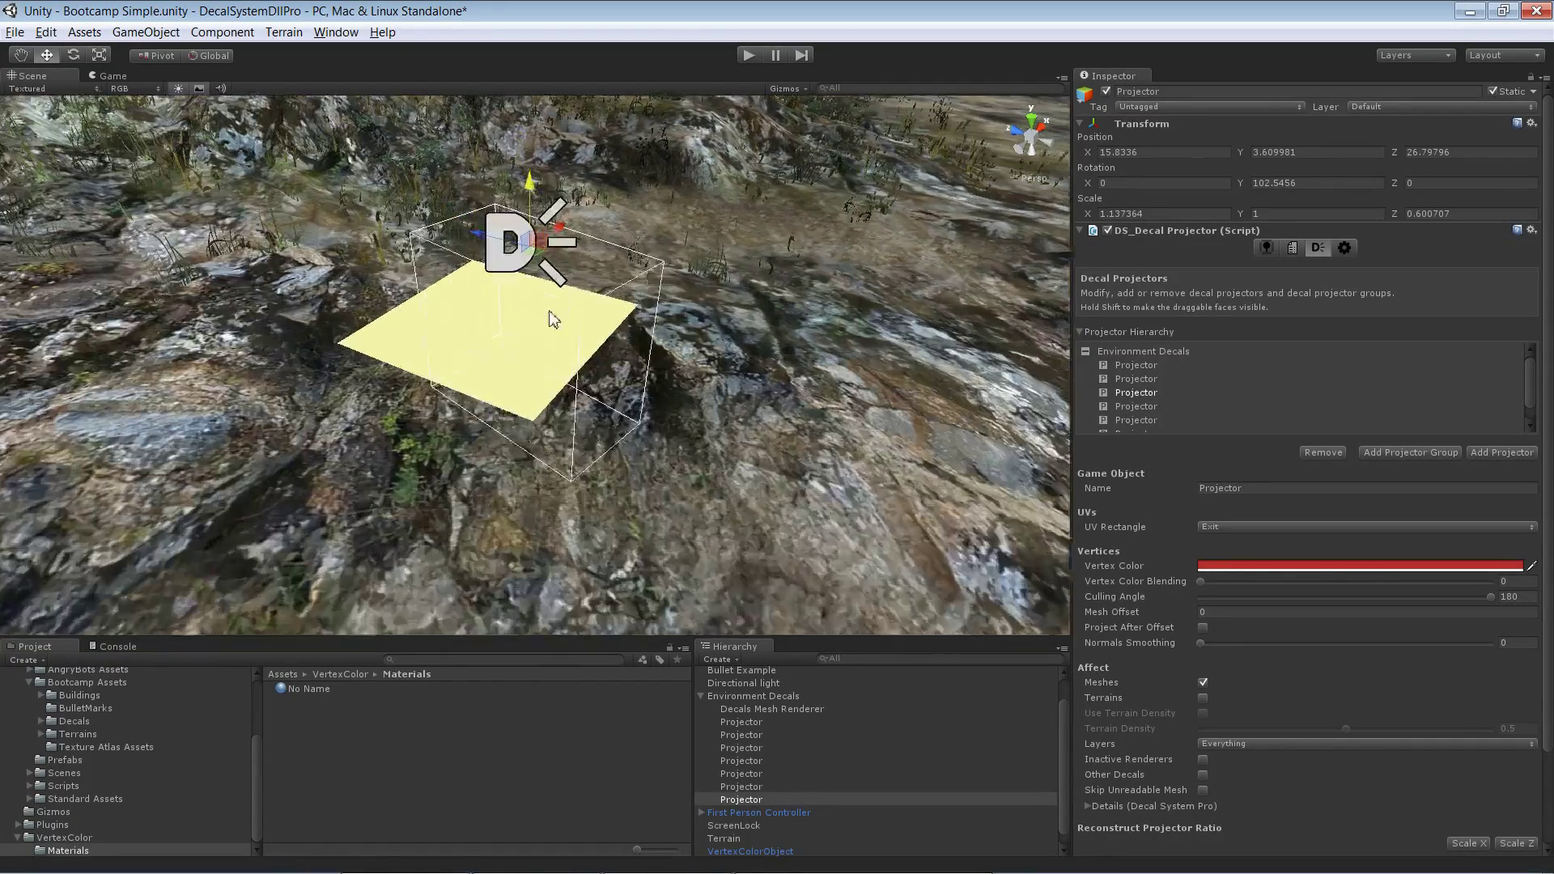
alt+drag(550, 320, 381, 404)
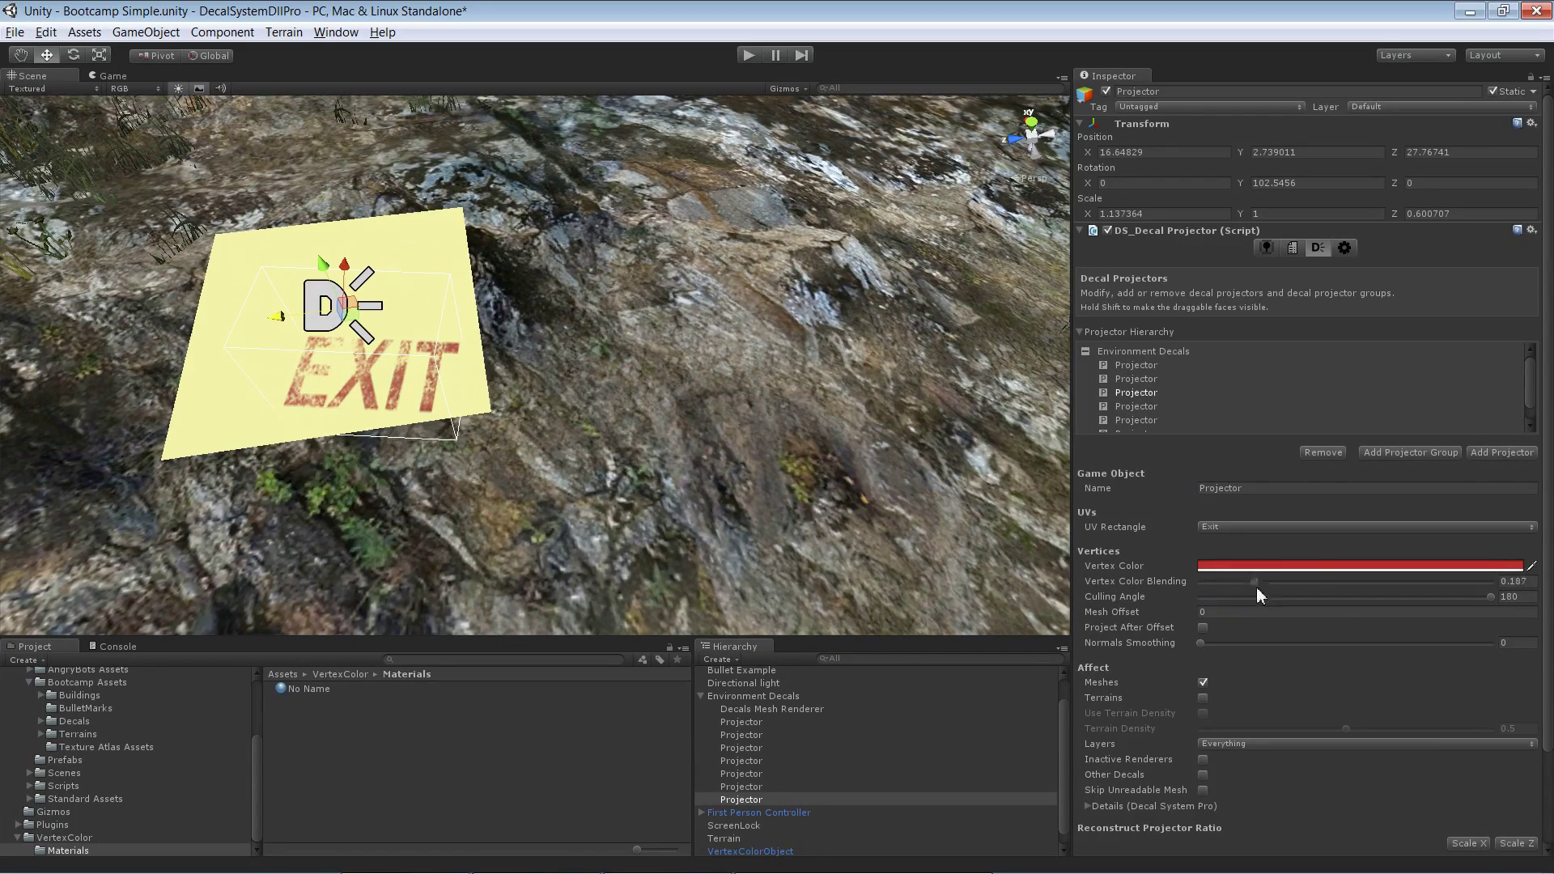
Step: Slide Vertex Color Blending up and down, finishing at 1 so EXIT shows the plane's colours
drag(1257, 586, 1484, 601)
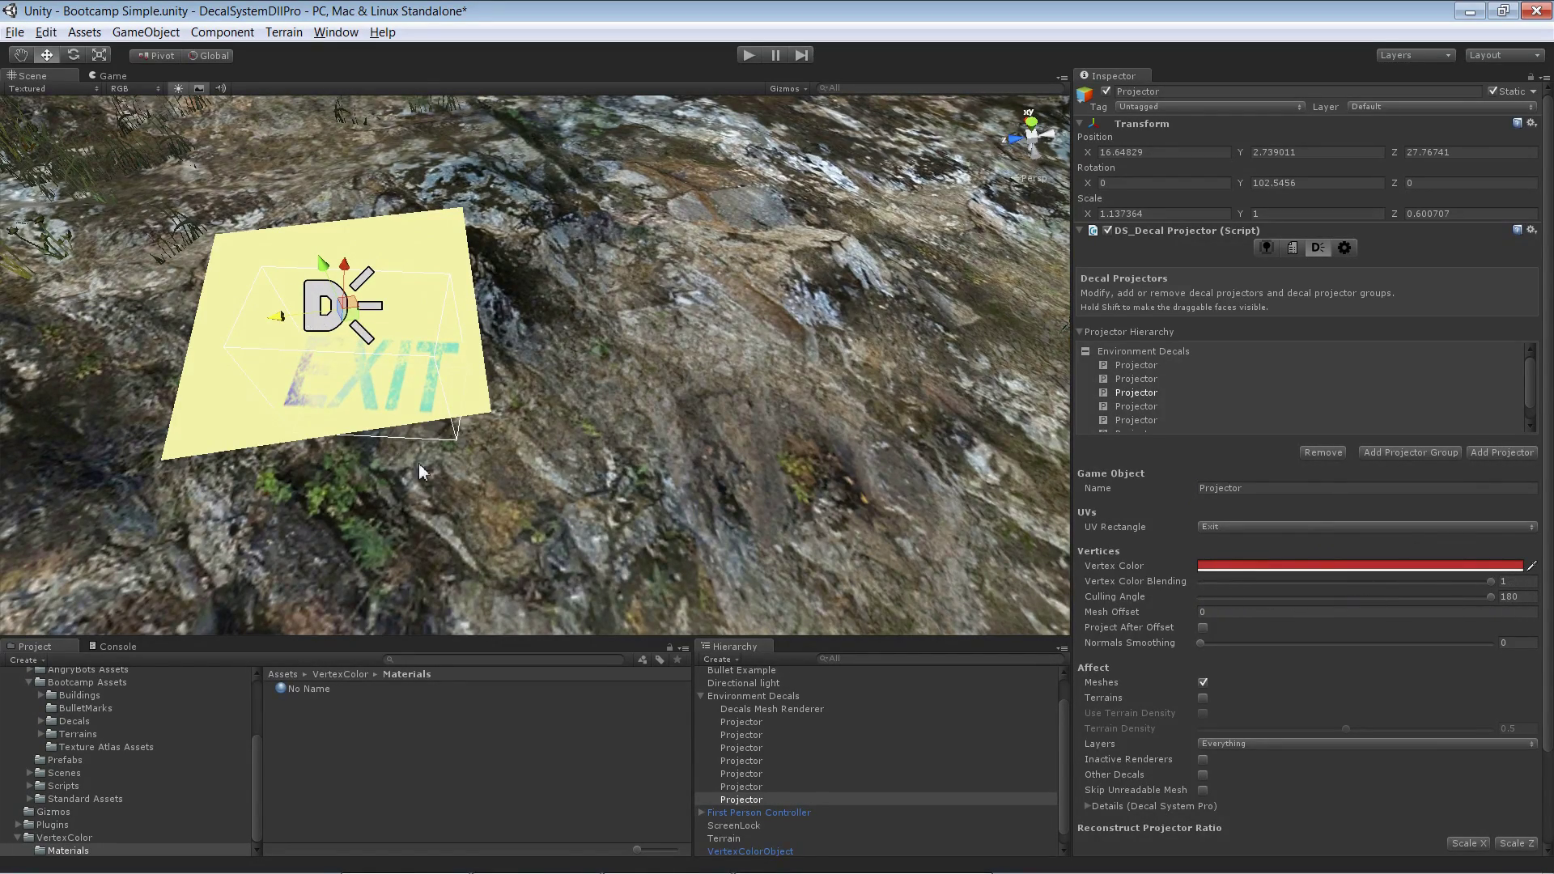
alt+drag(438, 485, 367, 297)
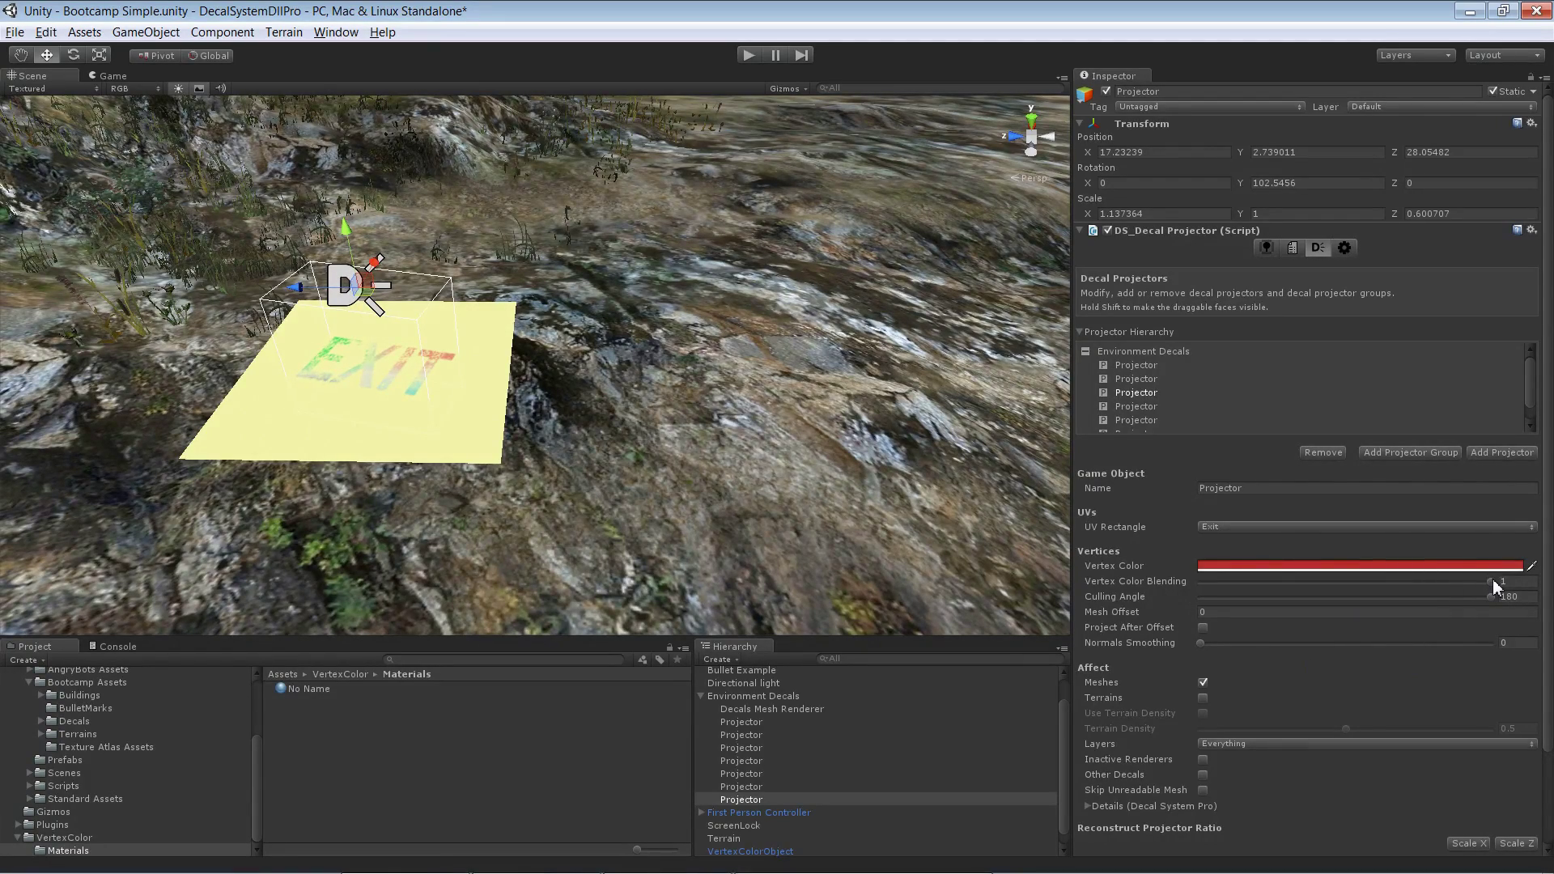
drag(1490, 580, 1210, 580)
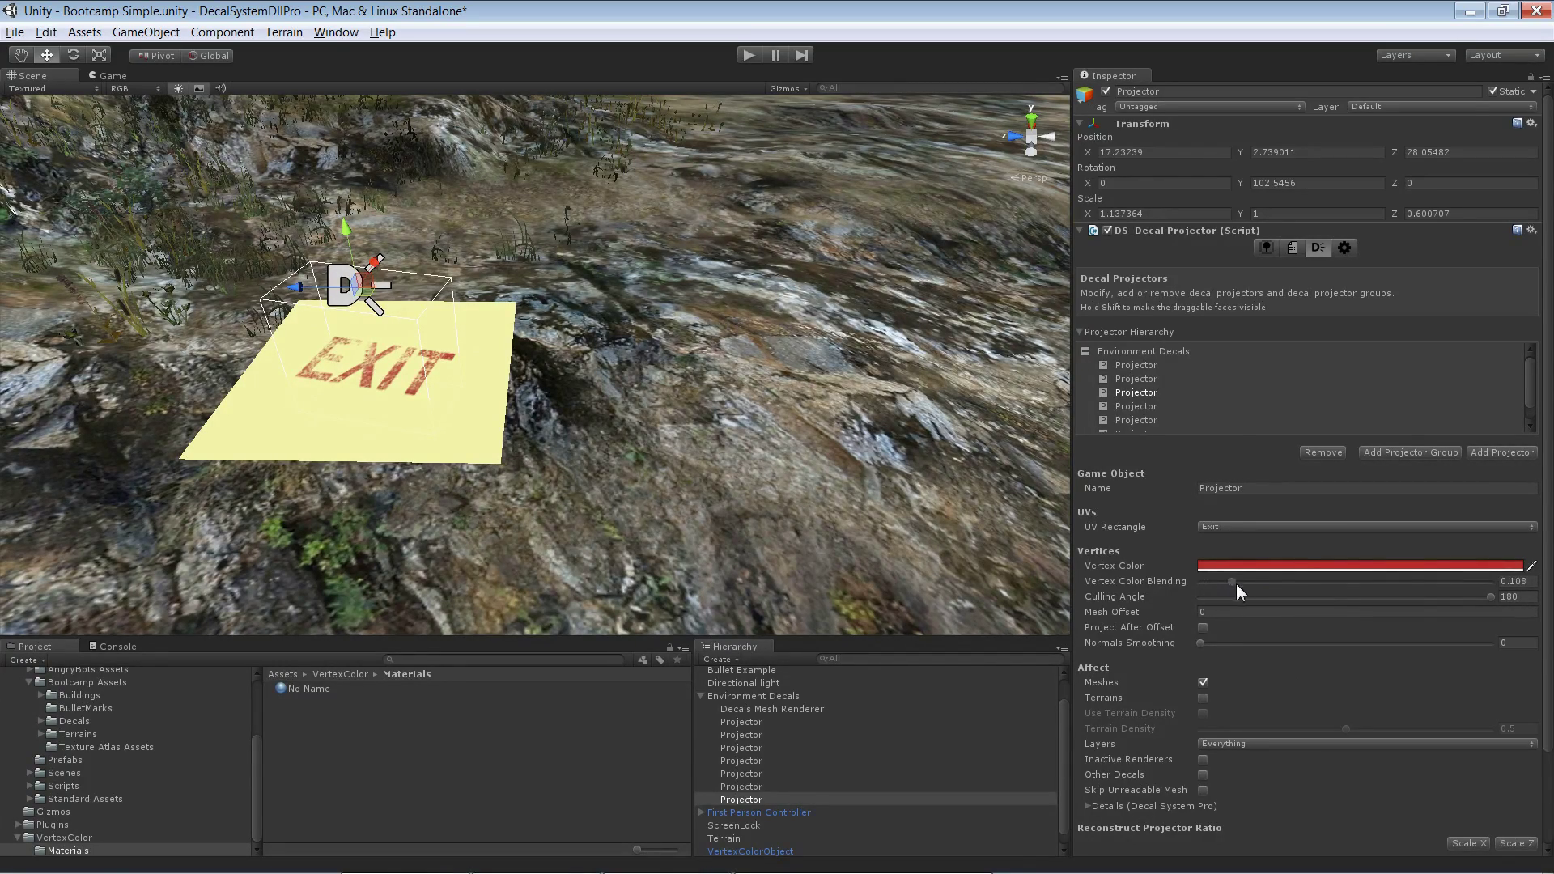
drag(1236, 584, 1529, 621)
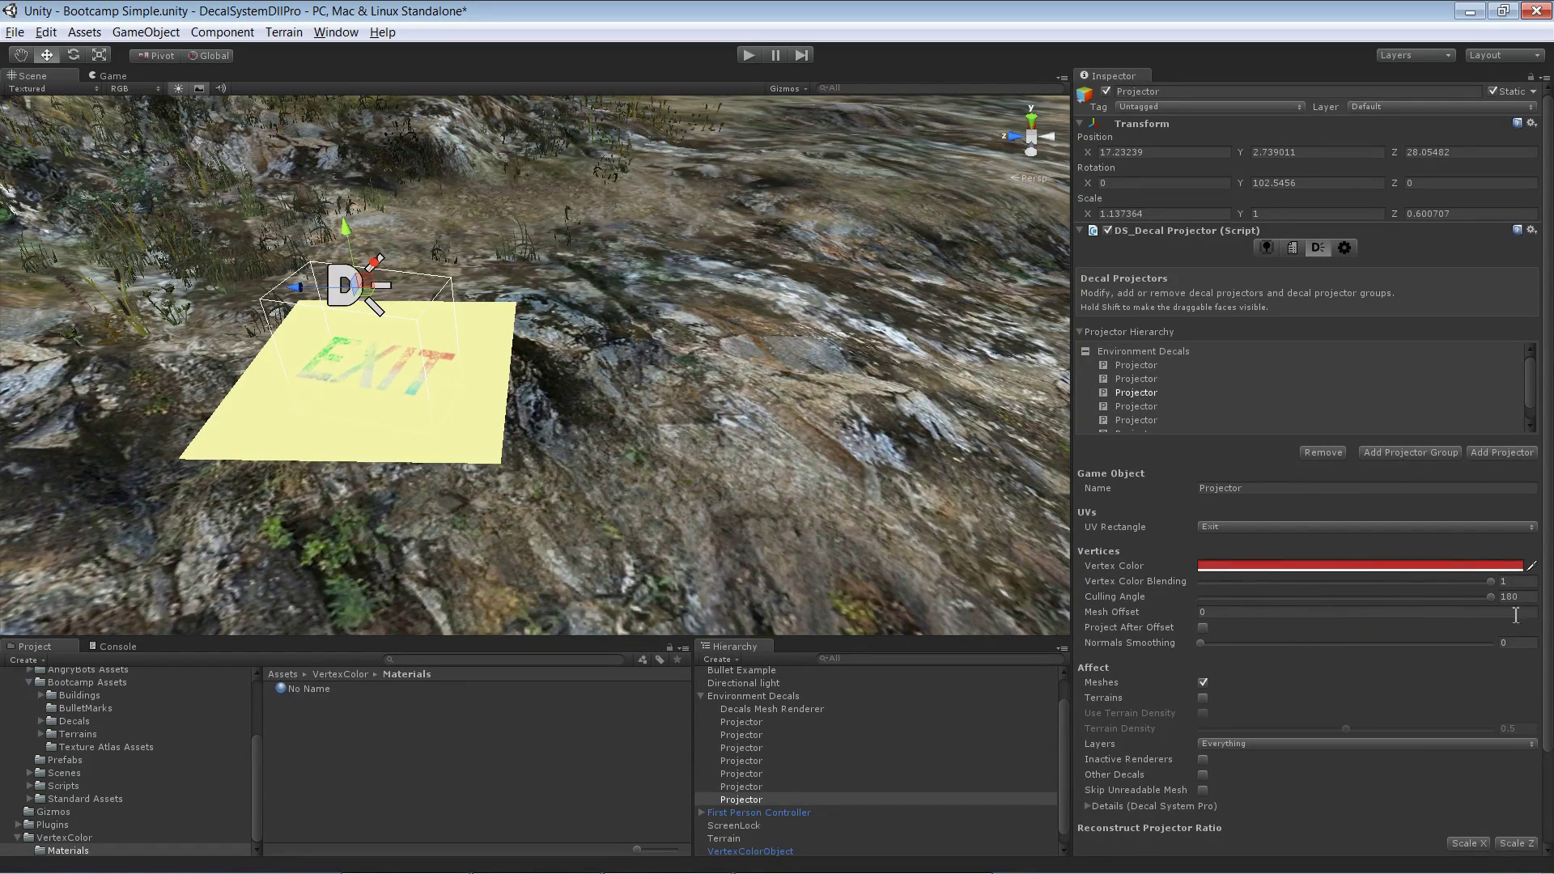